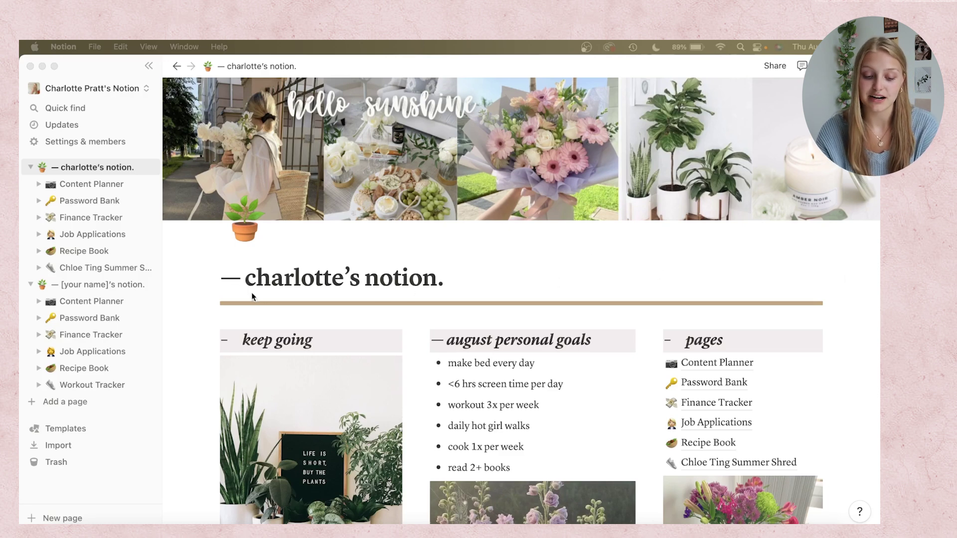
Open the blank "[your name]'s notion." template home page and look over its header and first columns.
click(94, 285)
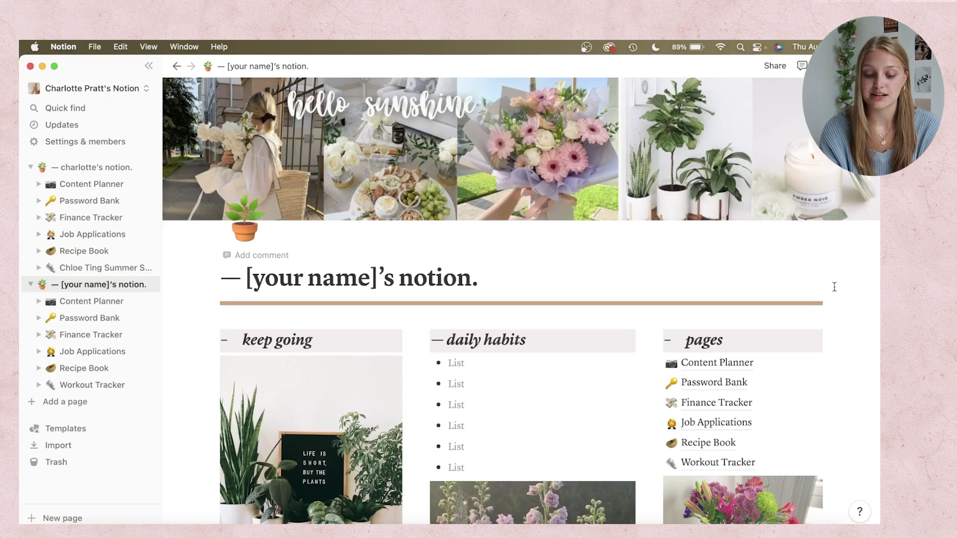
scroll(832, 286, down, 1)
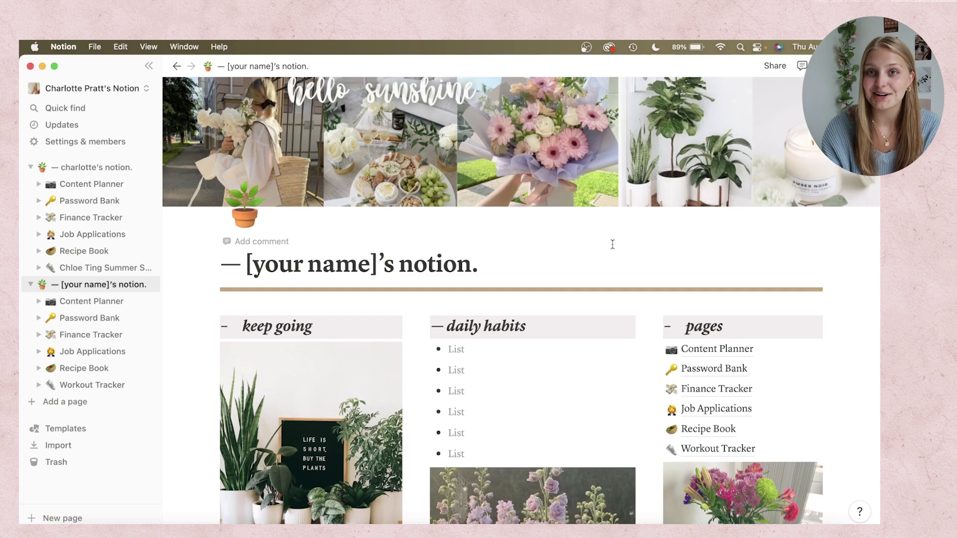
scroll(742, 275, up, 1)
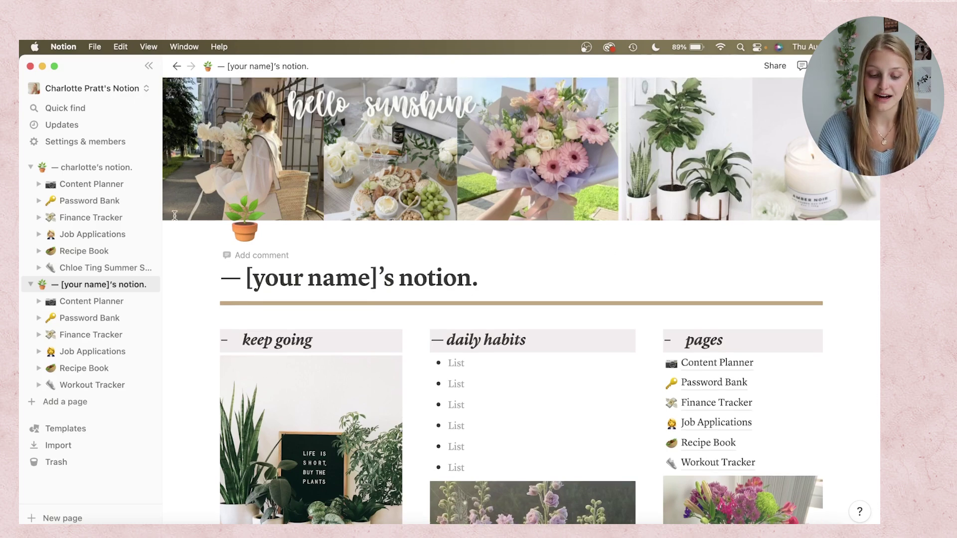
Open the filled-in personal home page and examine its monthly goals, page links, daily habits and august socials sections.
click(104, 169)
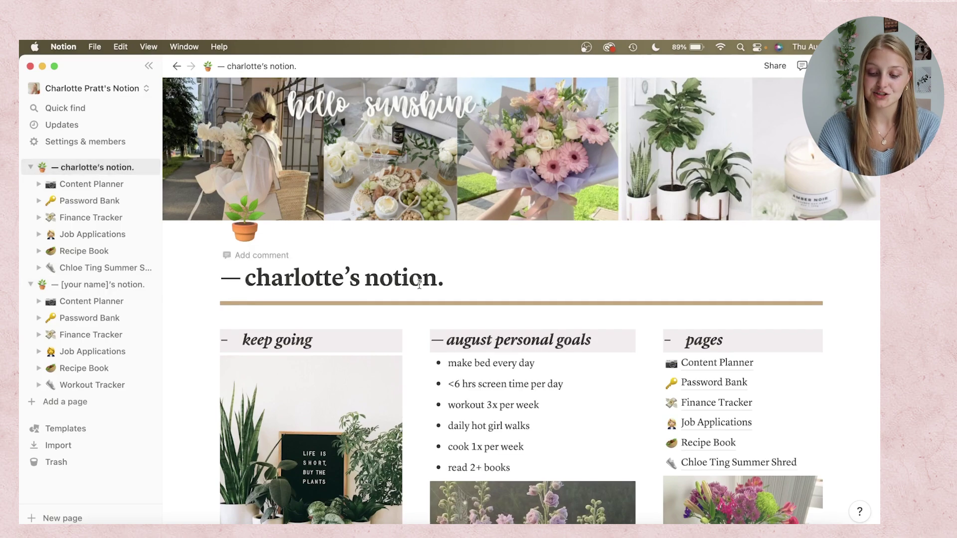
scroll(874, 299, down, 5)
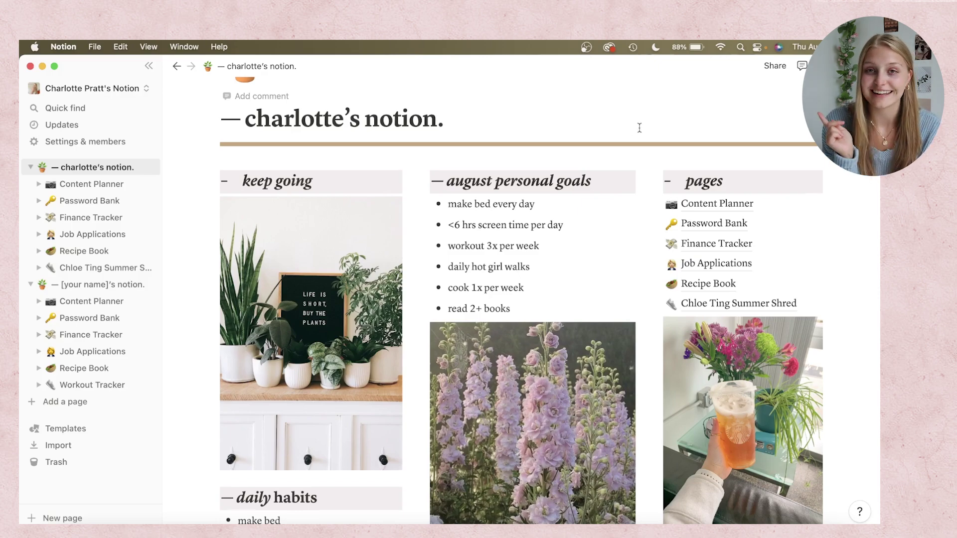
scroll(637, 128, down, 3)
scroll(639, 128, down, 2)
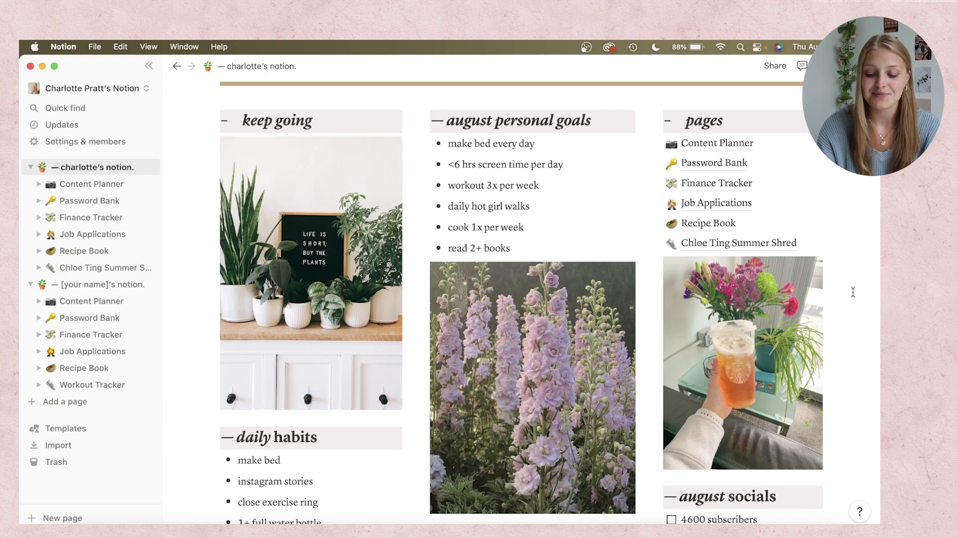
scroll(852, 292, down, 5)
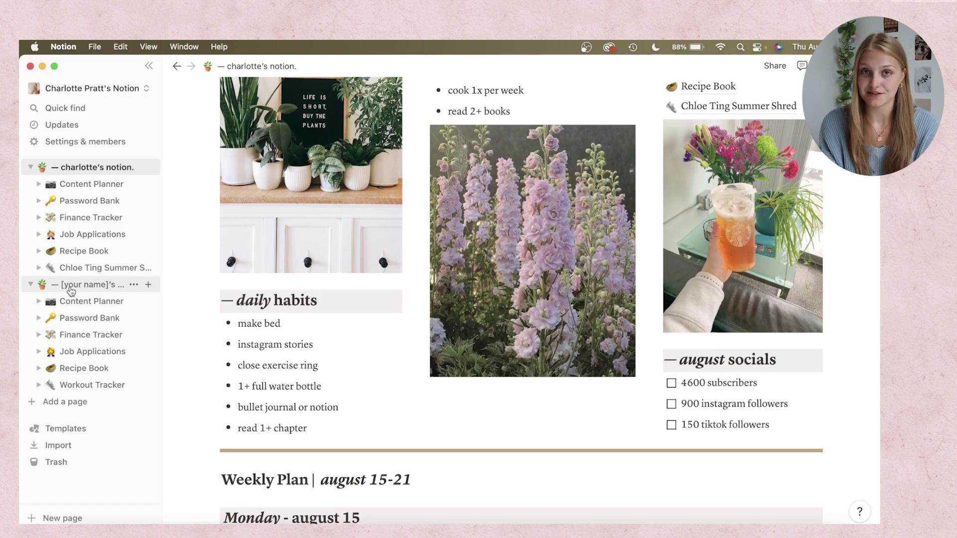
Return to the "[your name]'s notion." template page and examine its Weekly Plan day sections and goal checklists.
click(72, 289)
scroll(437, 234, down, 10)
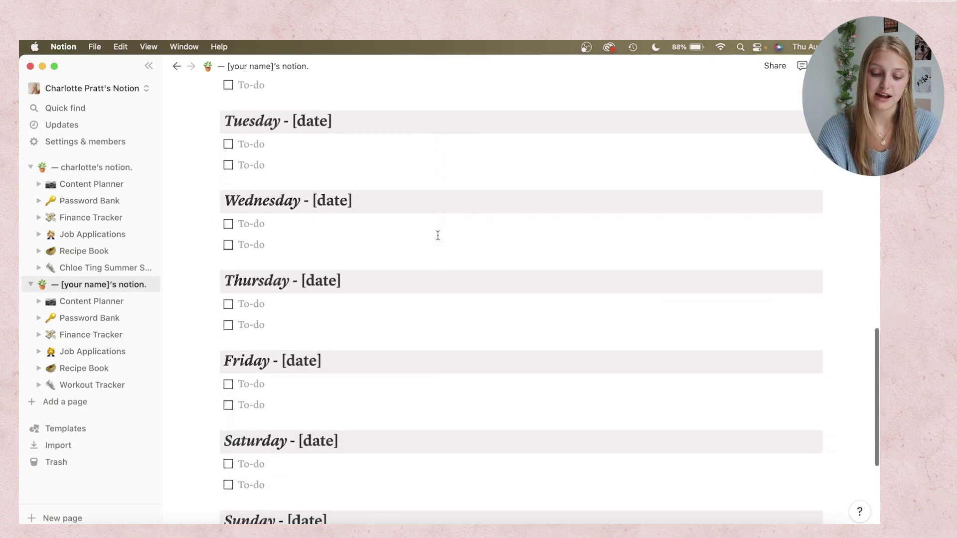
scroll(438, 234, up, 5)
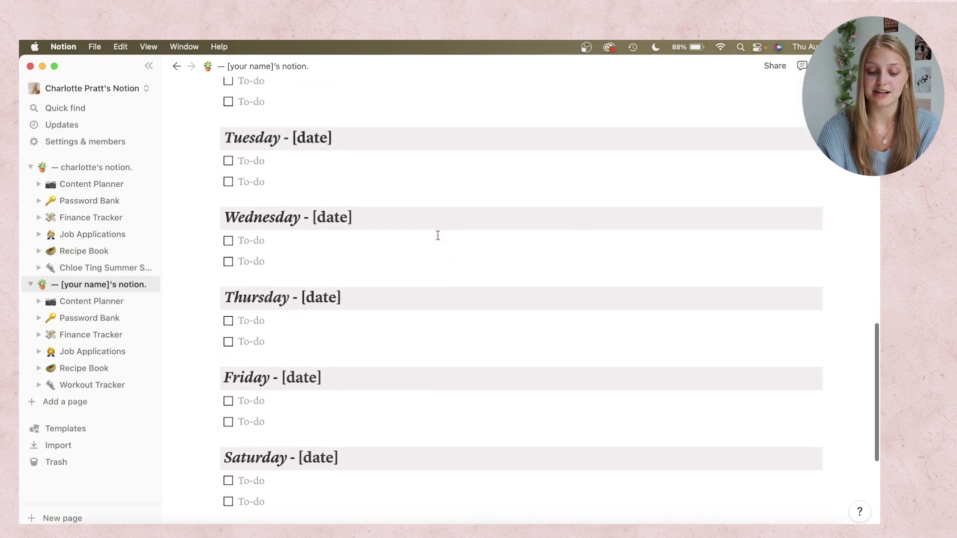
scroll(438, 235, up, 2)
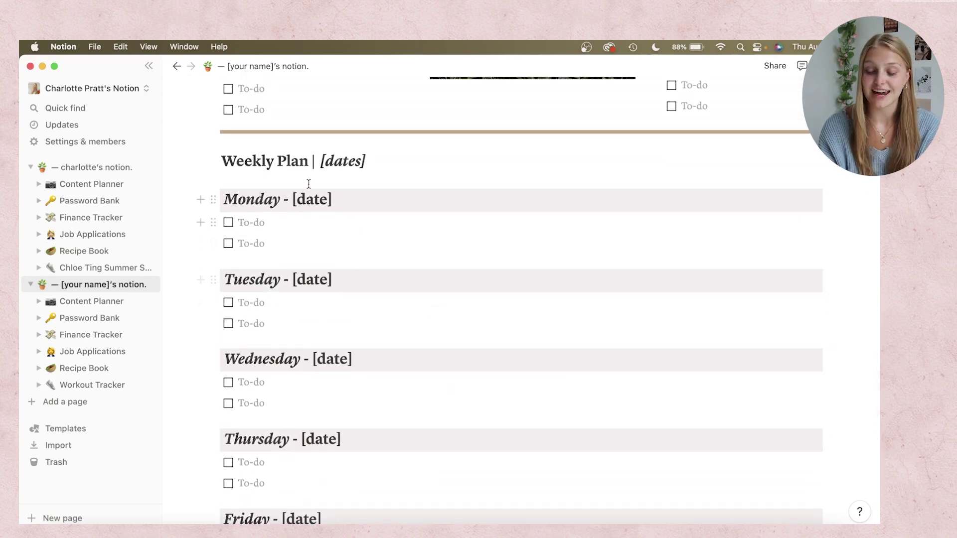
scroll(498, 164, down, 8)
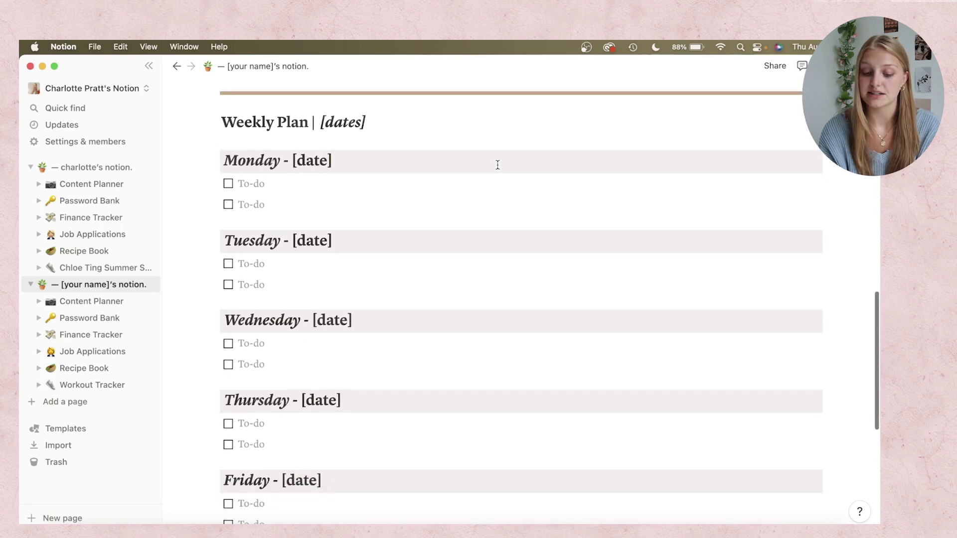
scroll(437, 235, up, 8)
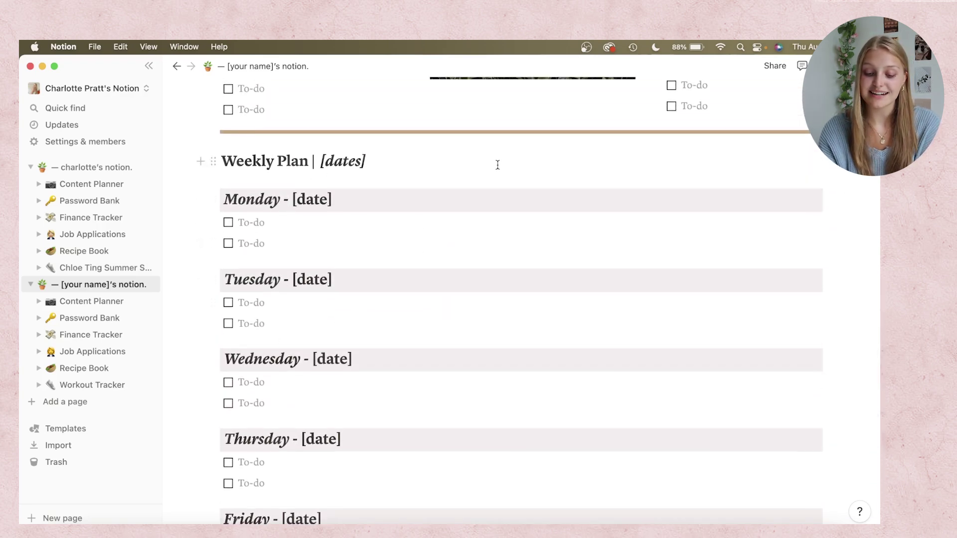
scroll(497, 165, down, 1)
scroll(497, 164, up, 13)
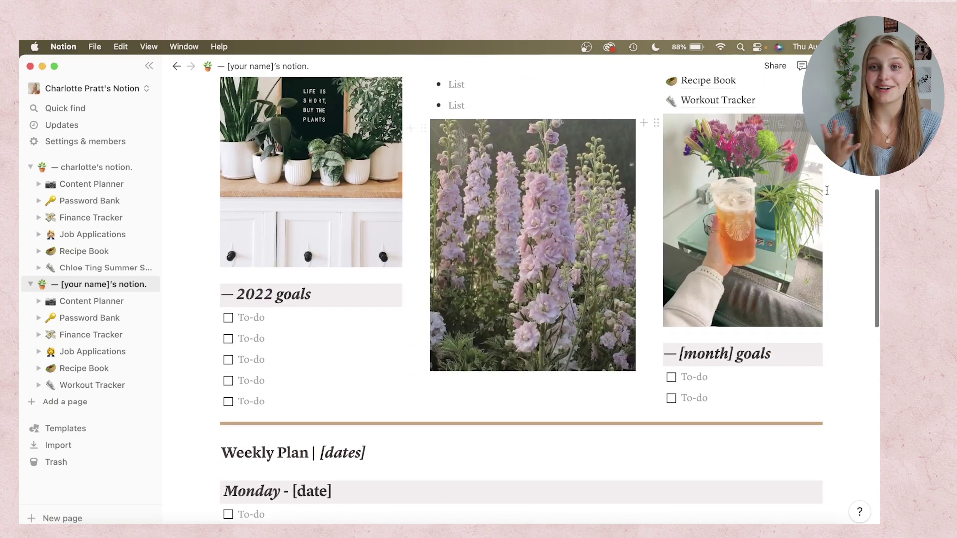
scroll(827, 190, up, 10)
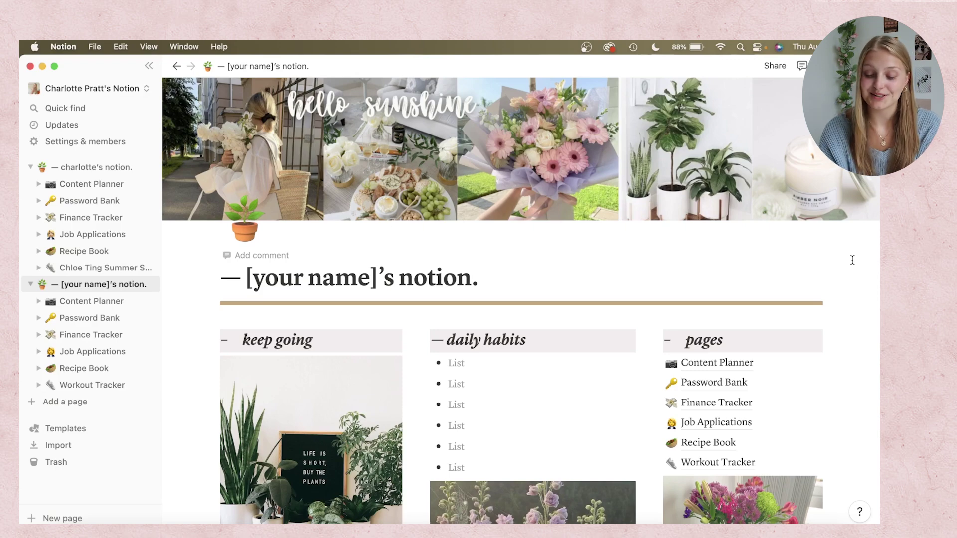
Open the template's Content Planner from its list of pages and examine the blank weekday layout.
scroll(851, 272, down, 5)
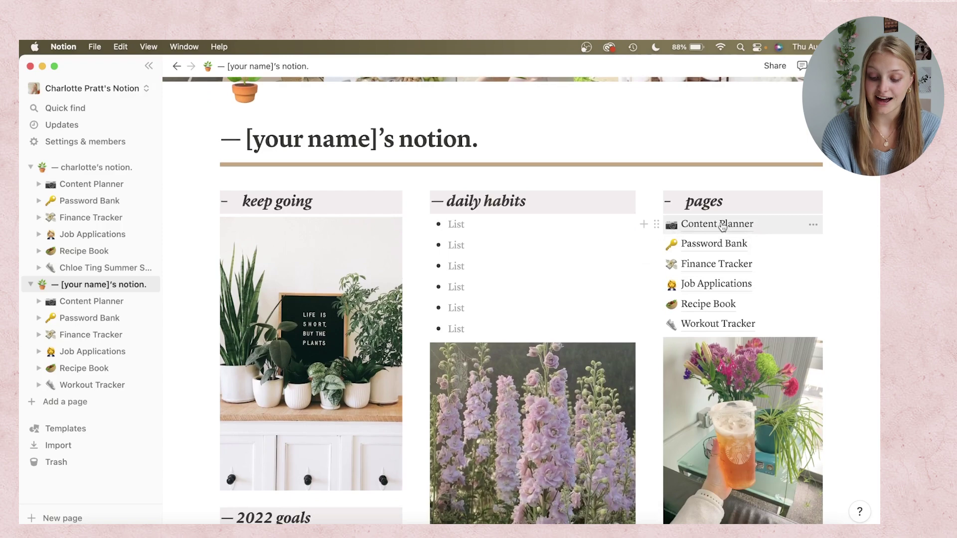
click(722, 227)
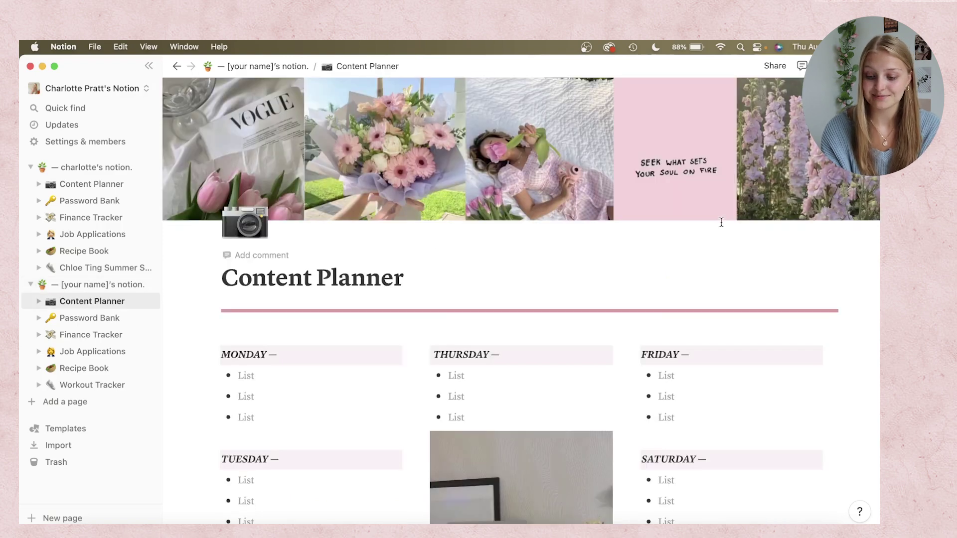
scroll(846, 288, down, 4)
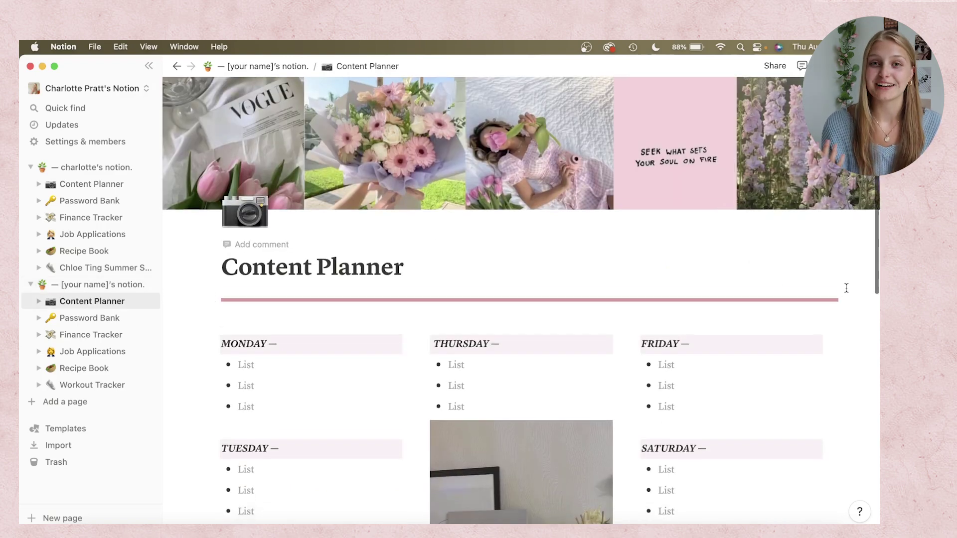
scroll(846, 288, down, 4)
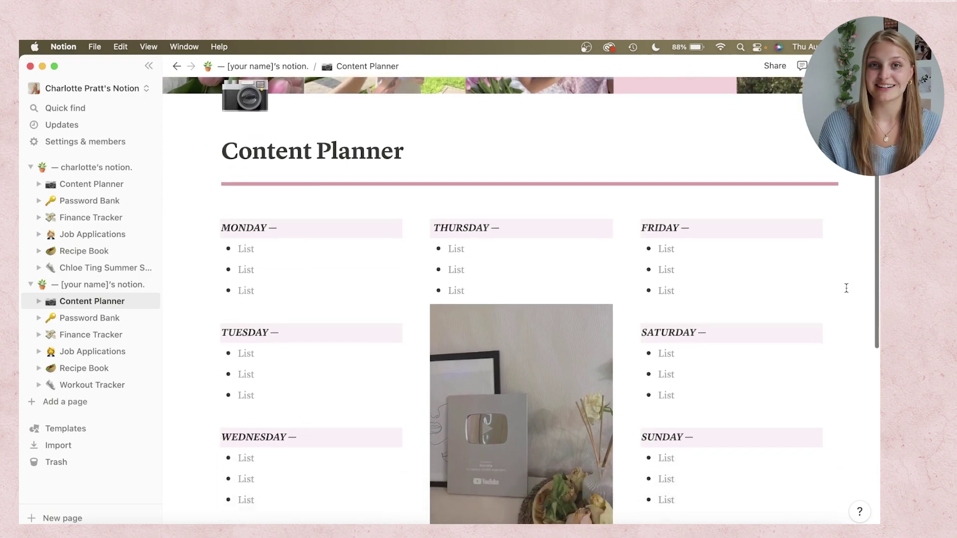
scroll(846, 288, down, 2)
scroll(846, 288, up, 10)
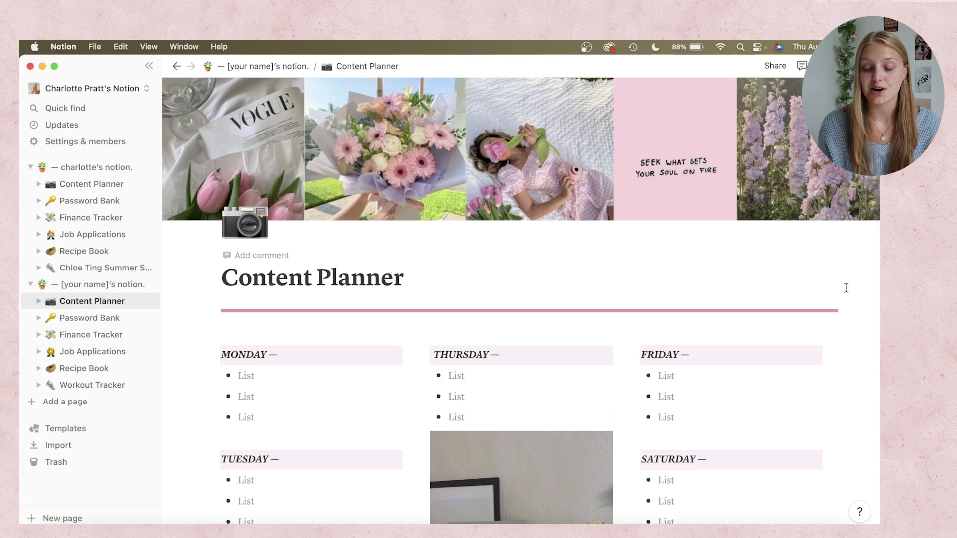
Open the Content Planner of the filled-in personal workspace and examine the tasks listed for each weekday.
click(99, 187)
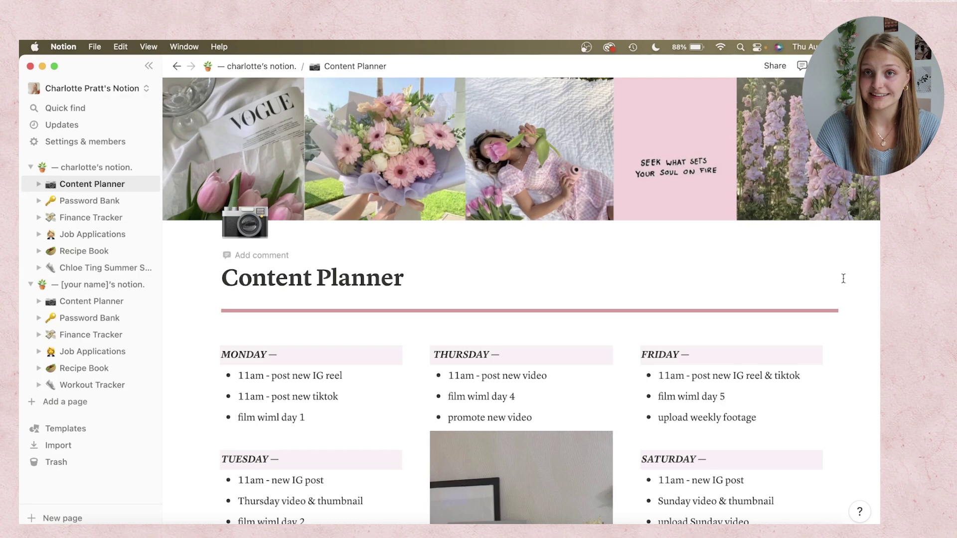
scroll(853, 256, down, 2)
scroll(854, 256, up, 2)
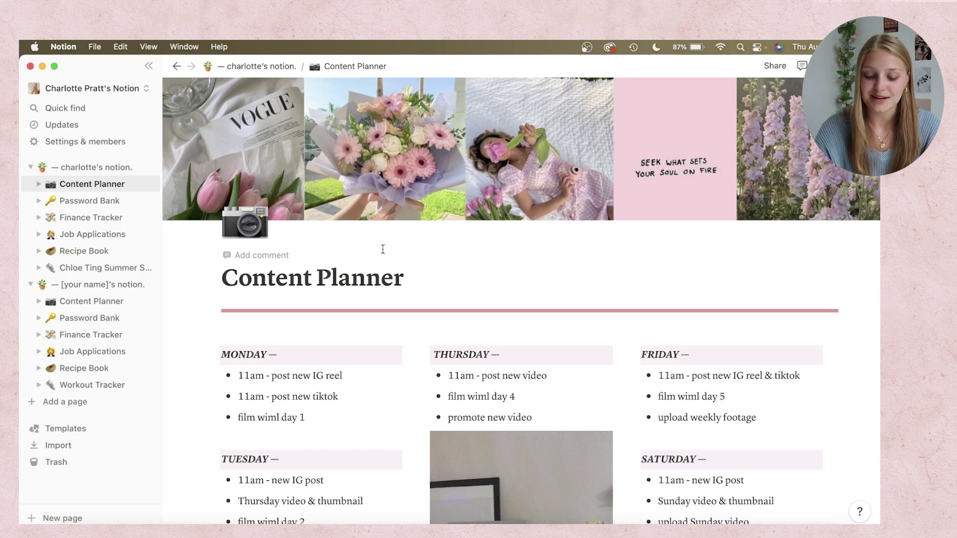
scroll(850, 283, down, 1)
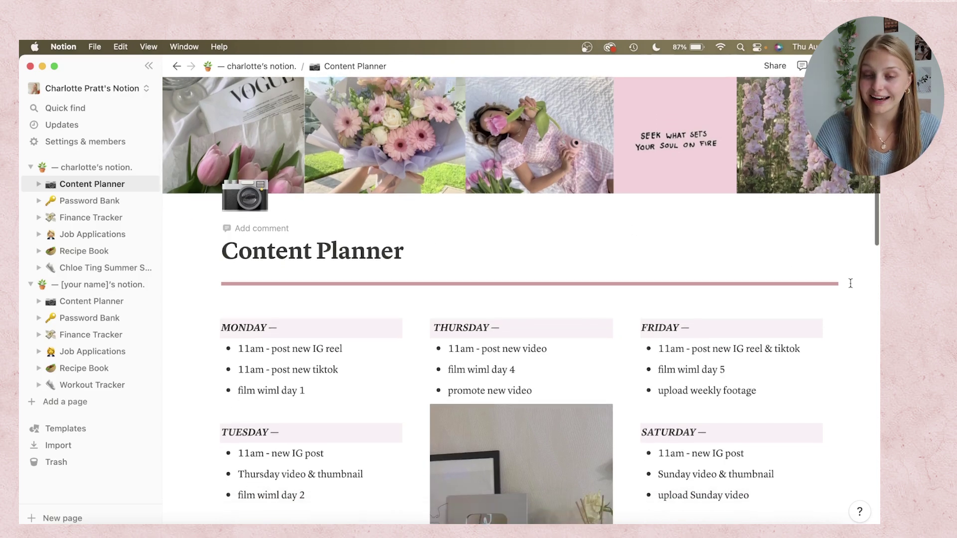
scroll(850, 283, down, 5)
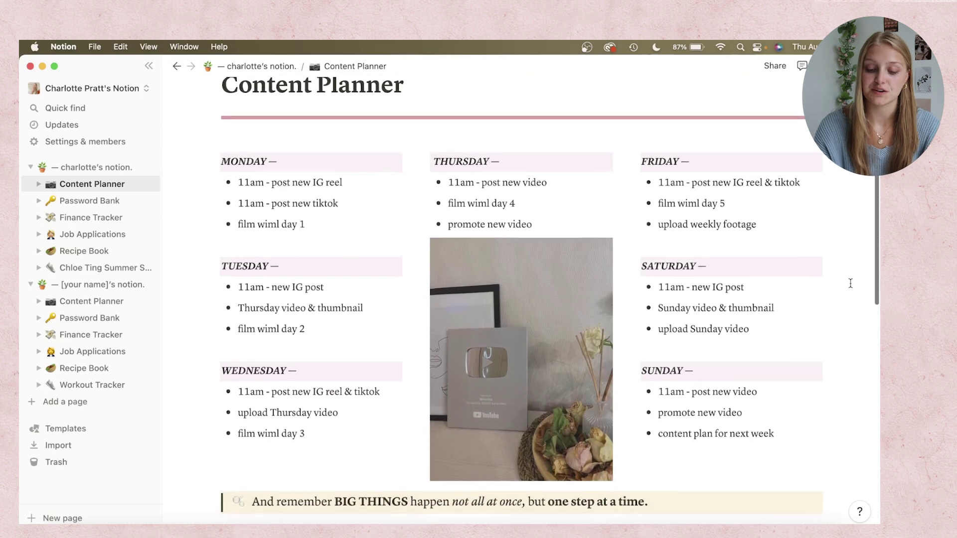
scroll(850, 283, down, 1)
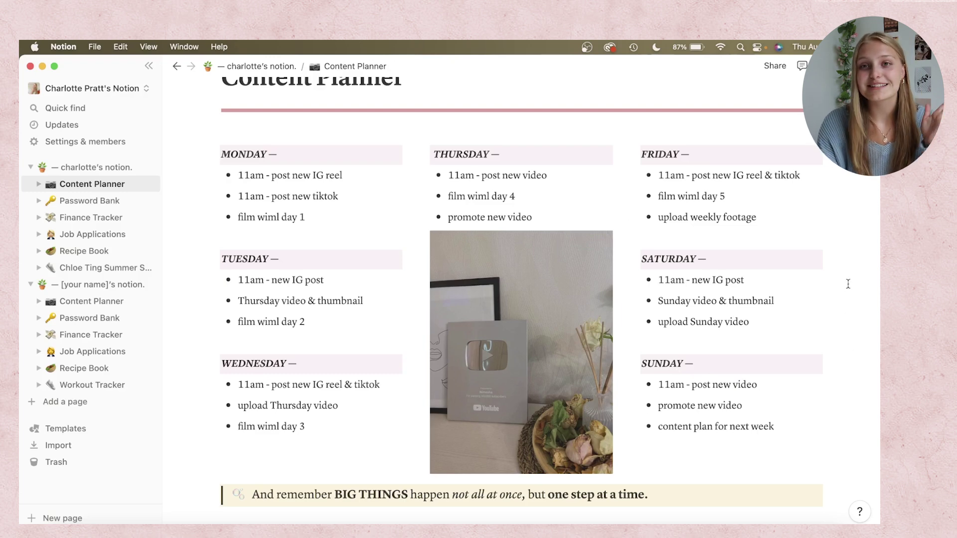
scroll(847, 284, down, 1)
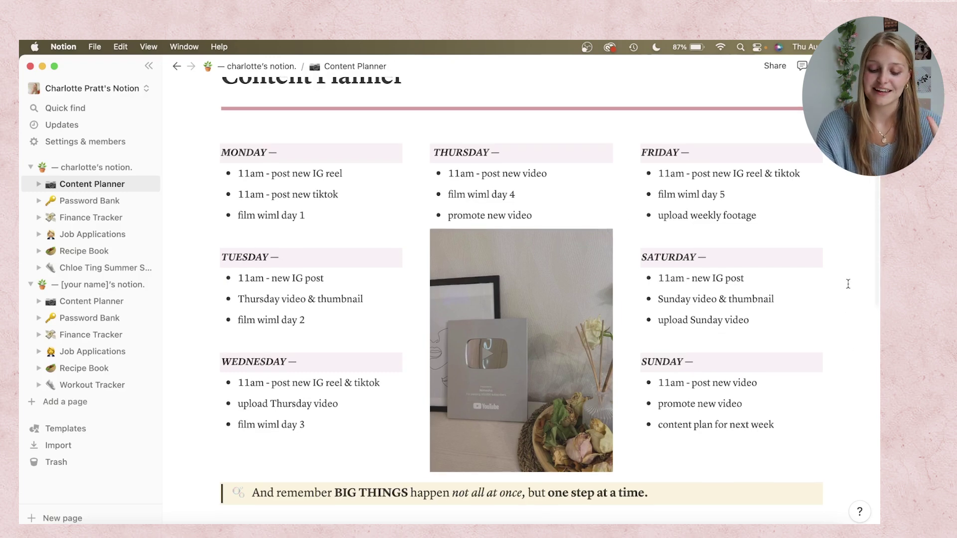
scroll(848, 283, down, 5)
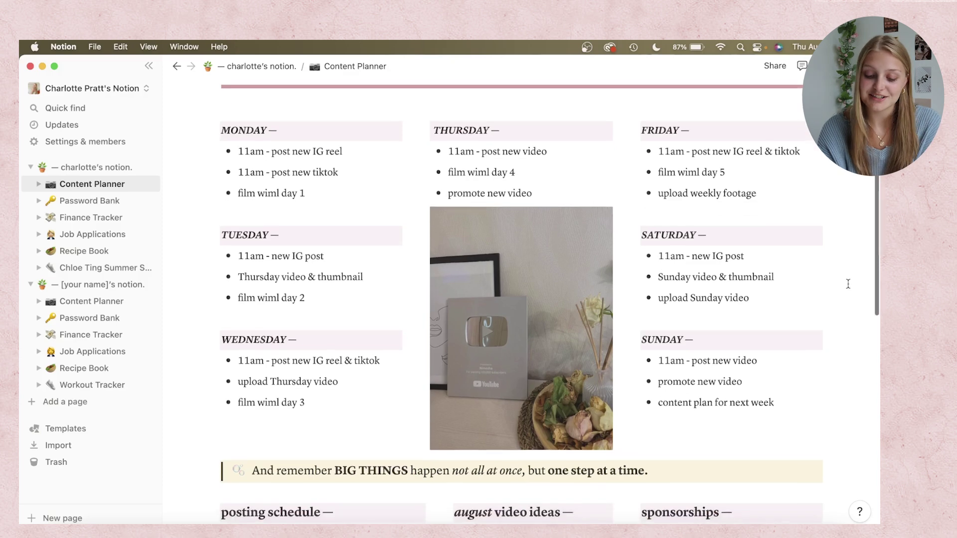
Highlight the "And remember BIG THINGS happen not all at once, but one step at a time." quote, then clear the selection.
drag(651, 391, 223, 390)
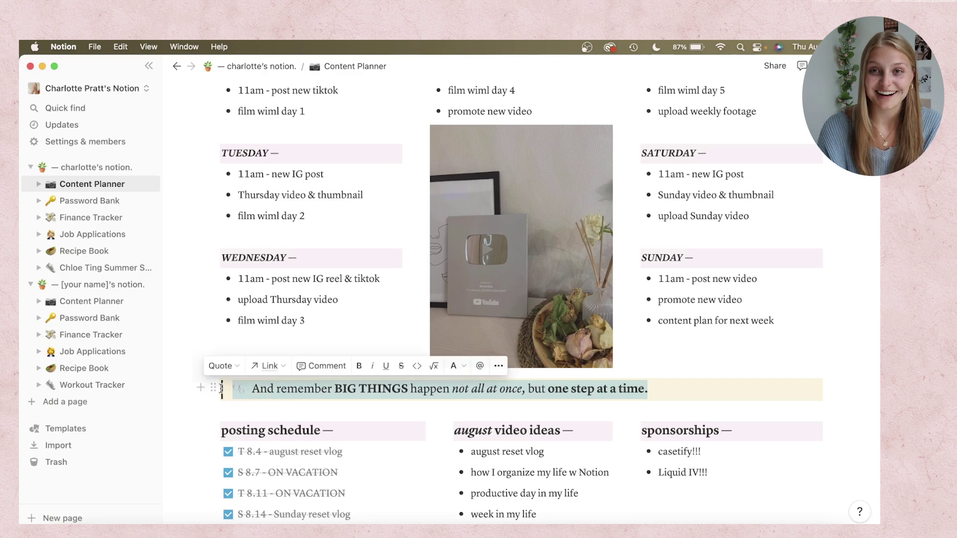
click(266, 344)
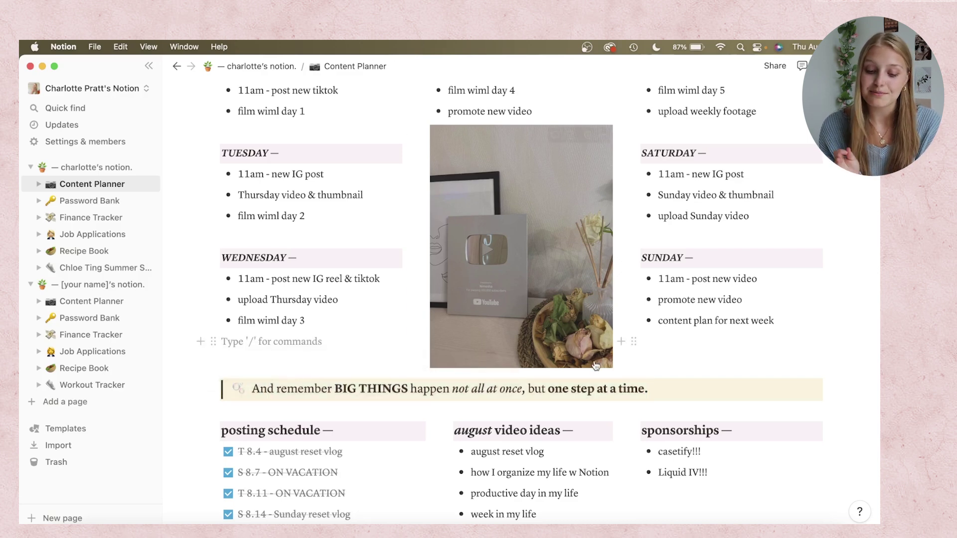
click(867, 320)
Examine the planner's posting schedule, filming schedule, video ideas, sponsorships and instagram reel ideas.
scroll(867, 320, down, 3)
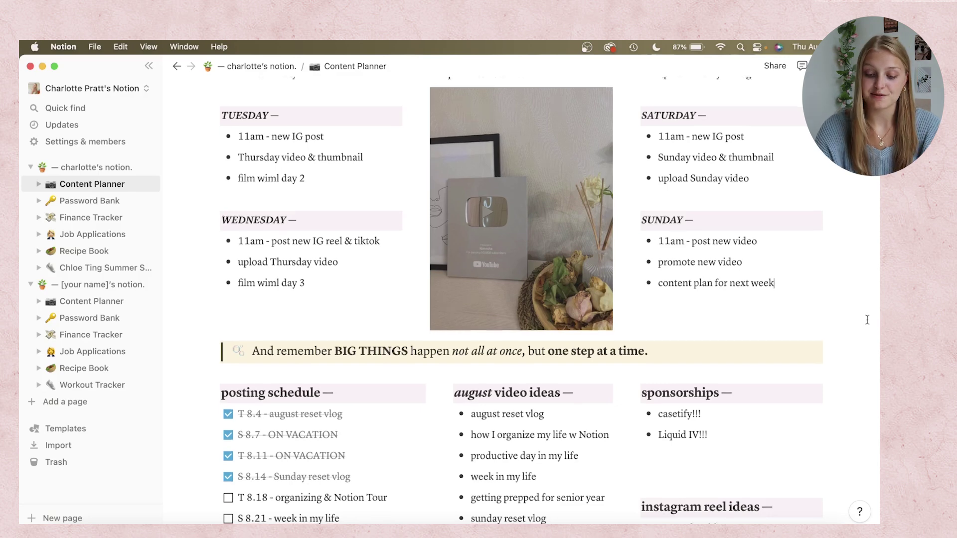
scroll(866, 320, down, 5)
scroll(867, 320, down, 1)
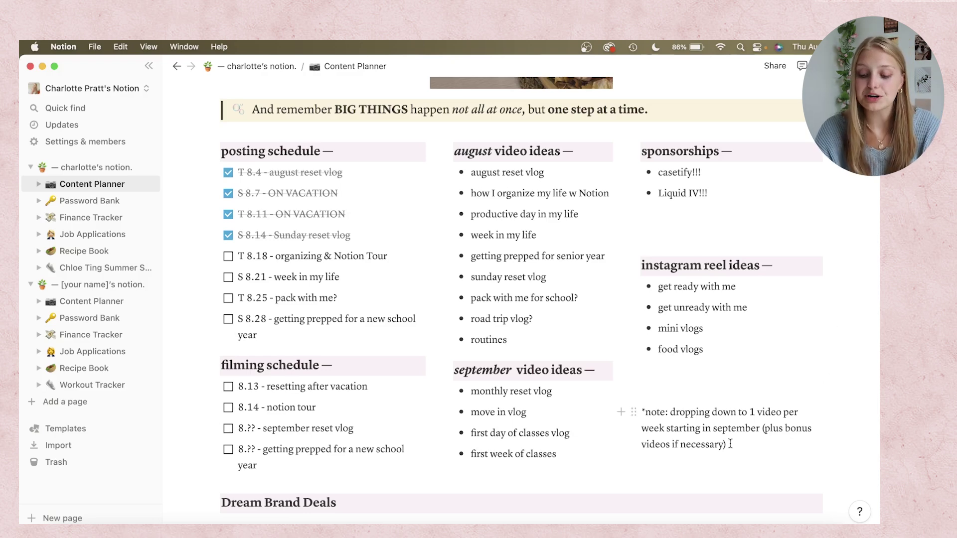
Highlight the note about dropping down to 1 video per week, clear the selection, and view the Dream Brand Deals list.
drag(729, 444, 634, 405)
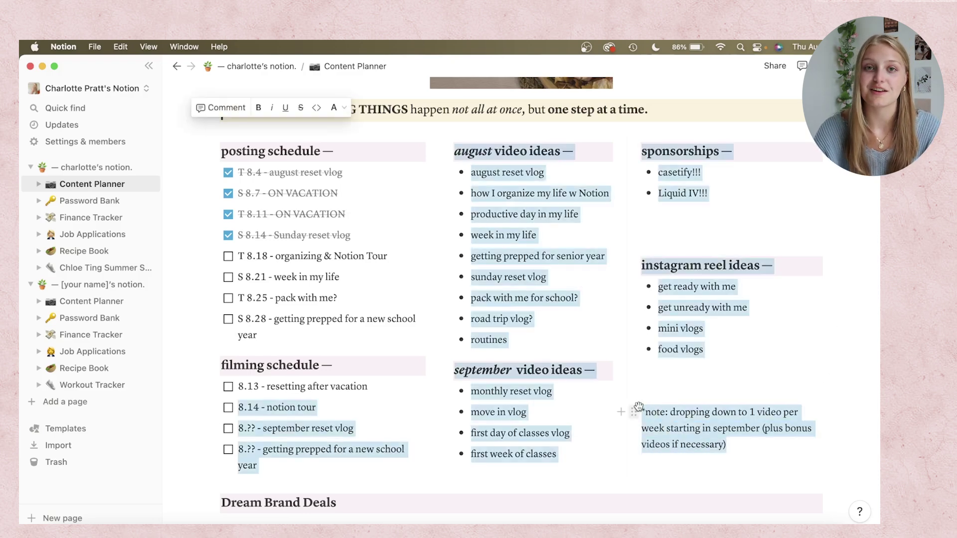
click(737, 450)
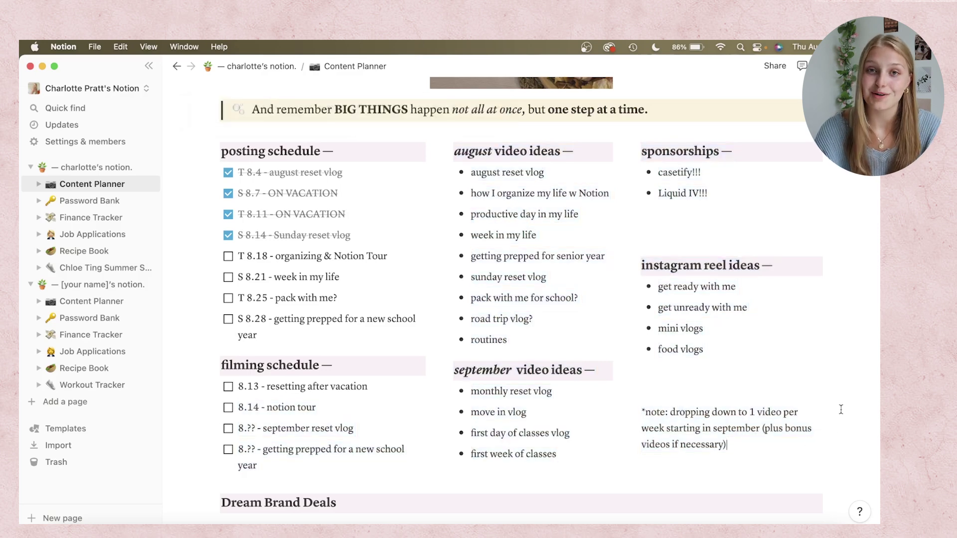
scroll(841, 409, down, 2)
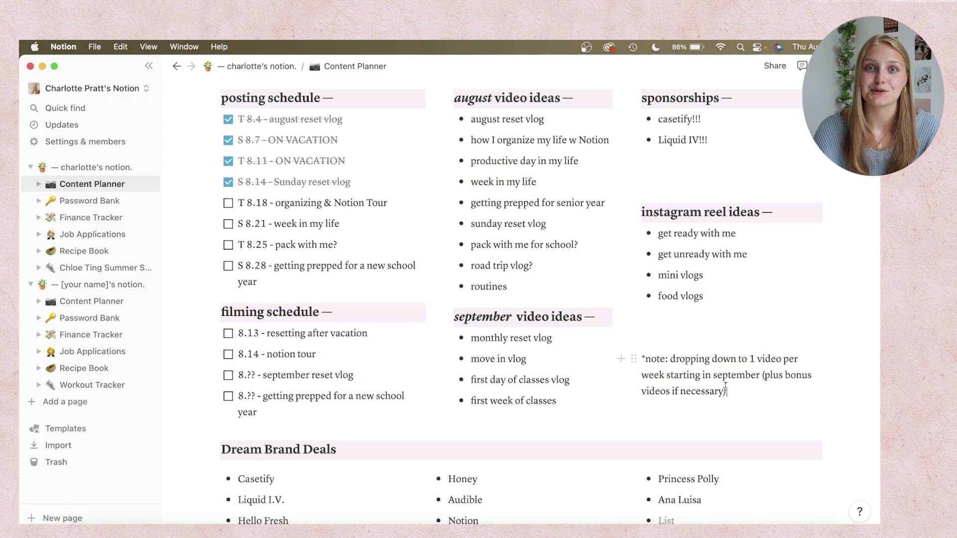
drag(728, 392, 642, 358)
click(798, 397)
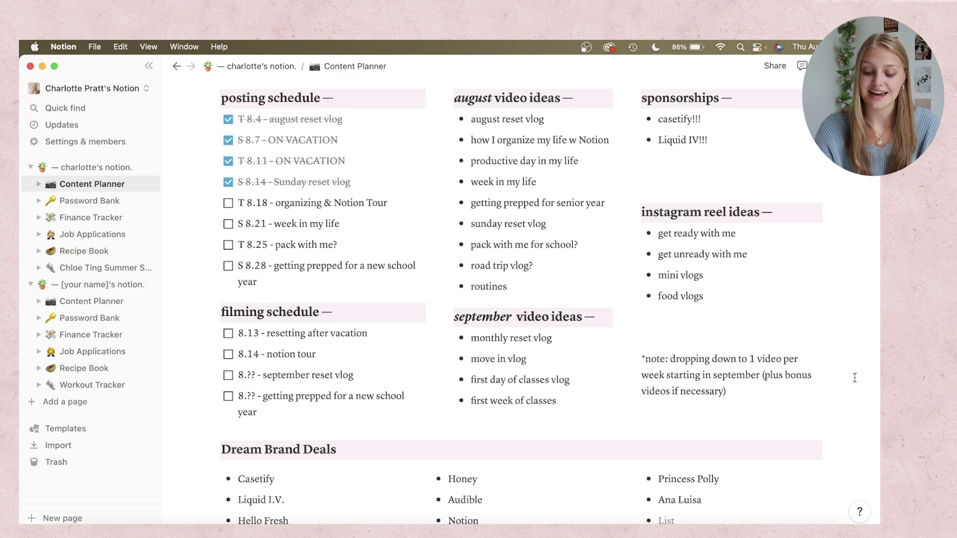
scroll(855, 378, down, 5)
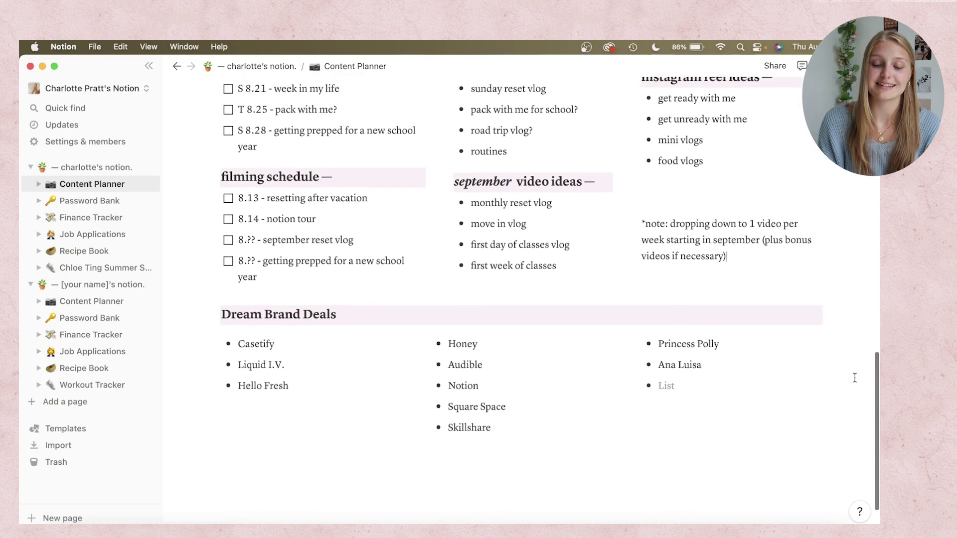
Finish viewing the Content Planner's Dream Brand Deals list, then open the Password Bank page of the blank template.
scroll(854, 378, down, 2)
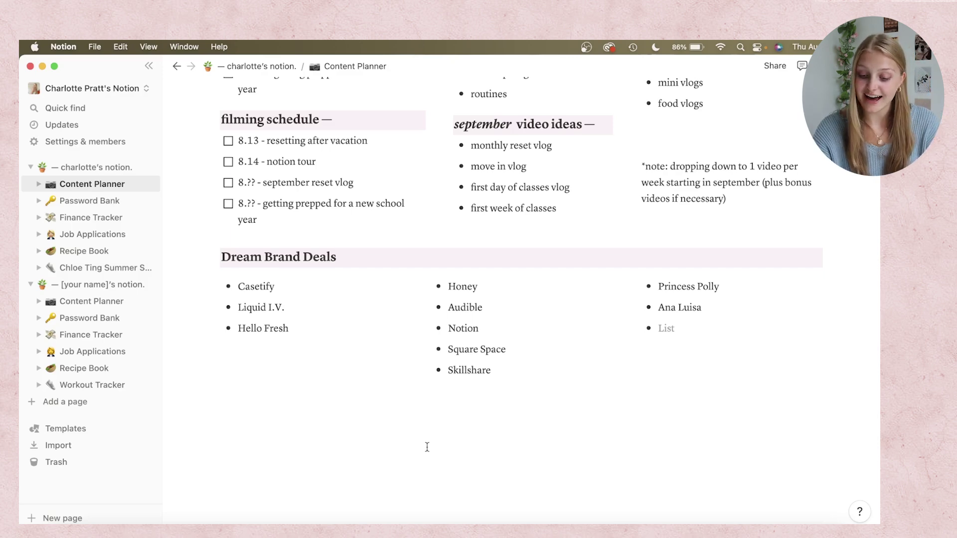
scroll(427, 446, up, 15)
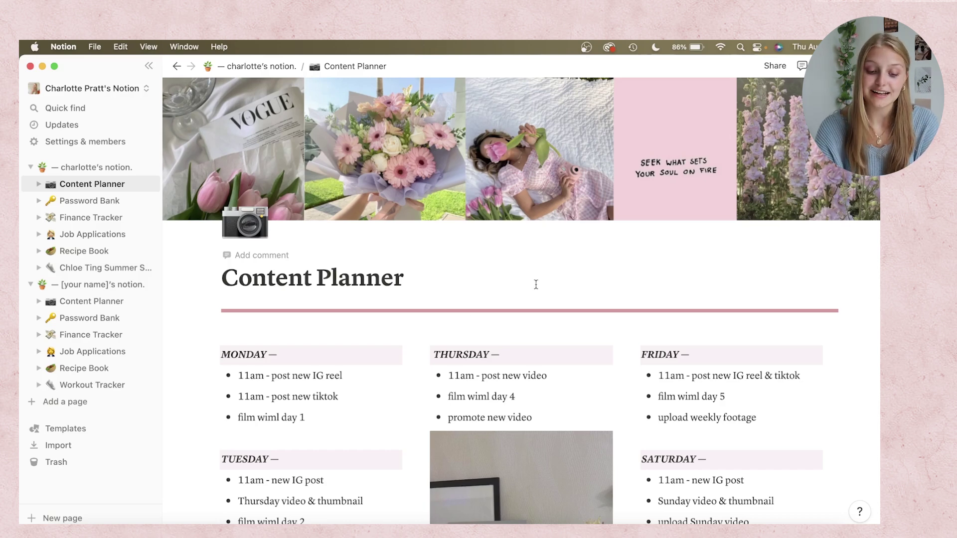
click(100, 317)
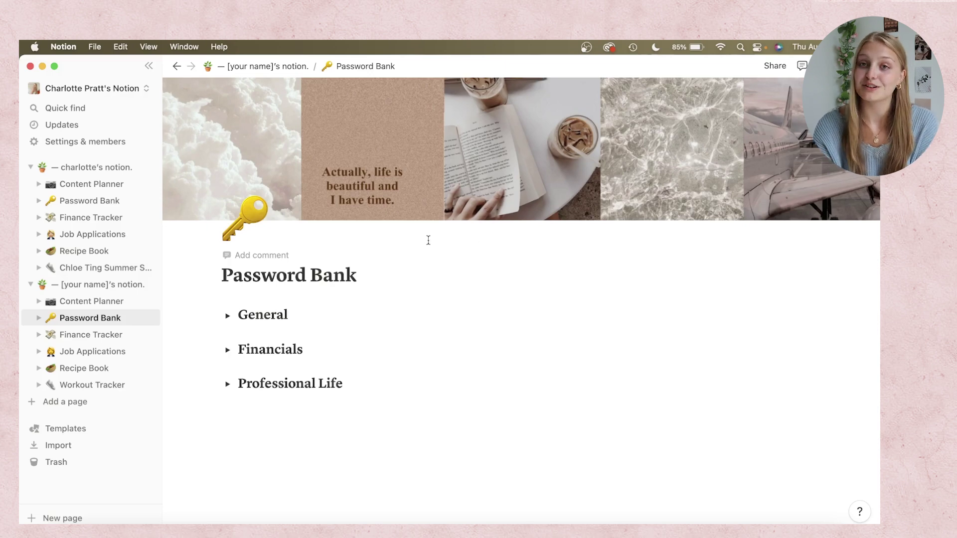
mouse_move(313, 169)
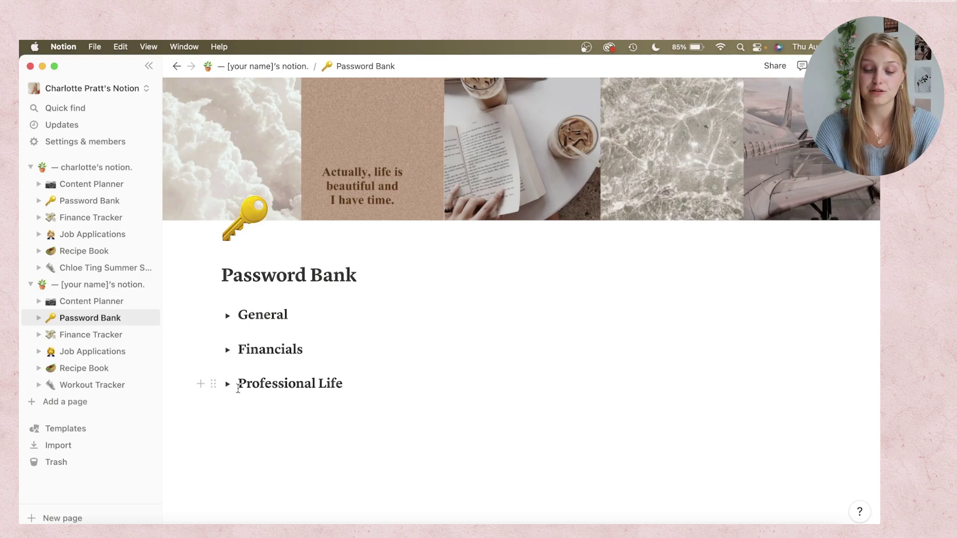
Expand the Password Bank's General section, highlight the sample platform line under Personal, clear the selection, and collapse the section.
click(229, 318)
scroll(524, 308, down, 2)
scroll(523, 307, down, 2)
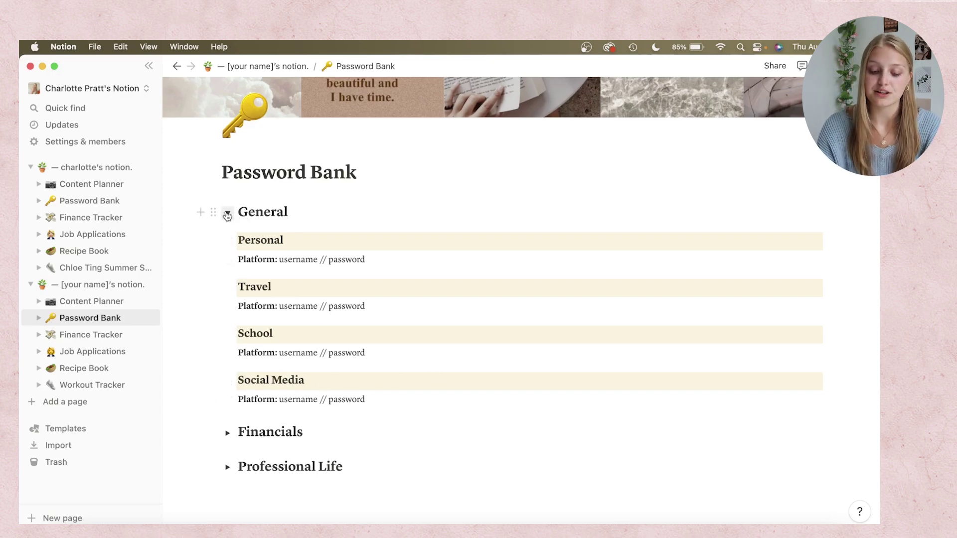
drag(238, 259, 364, 258)
click(369, 260)
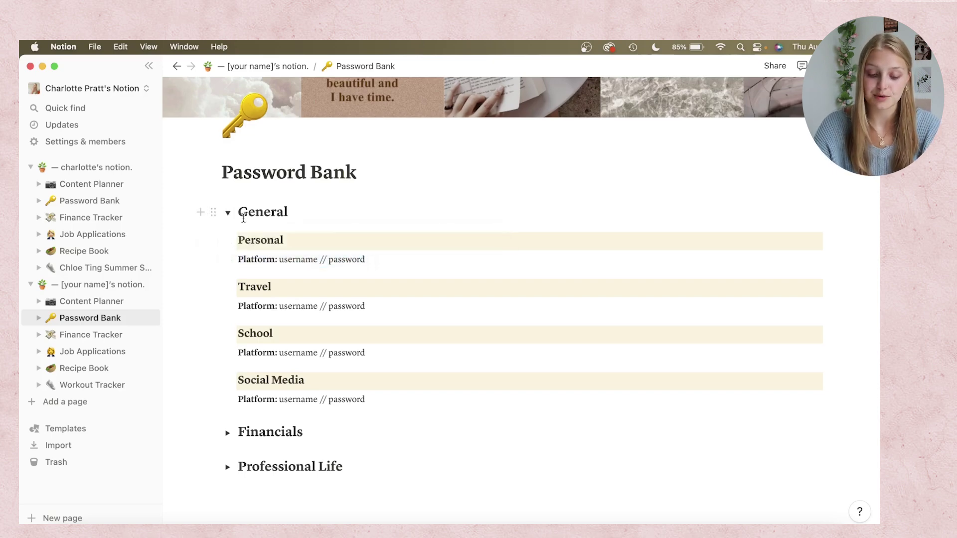
click(228, 213)
Expand the Password Bank's Financials section, examine its General and Professional groups, and collapse it again.
click(228, 342)
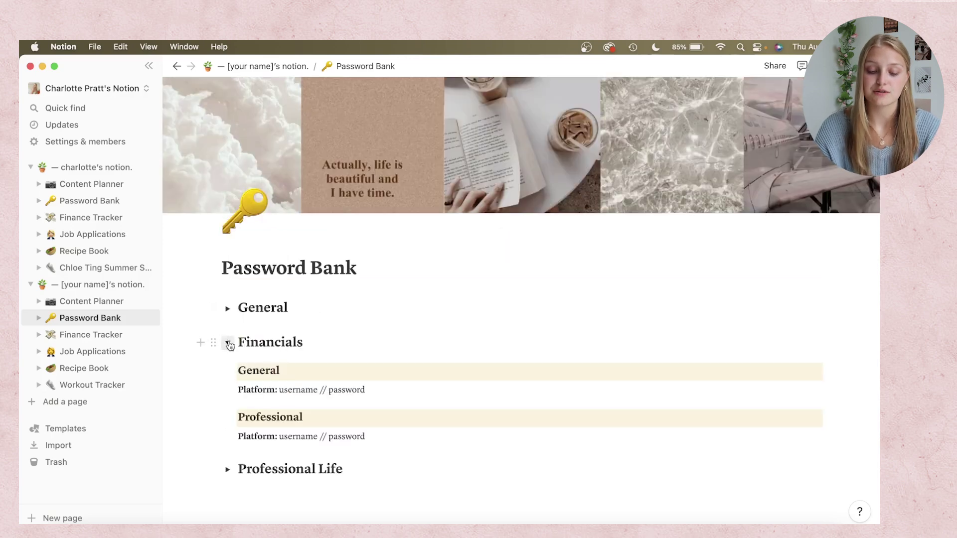
scroll(440, 340, down, 2)
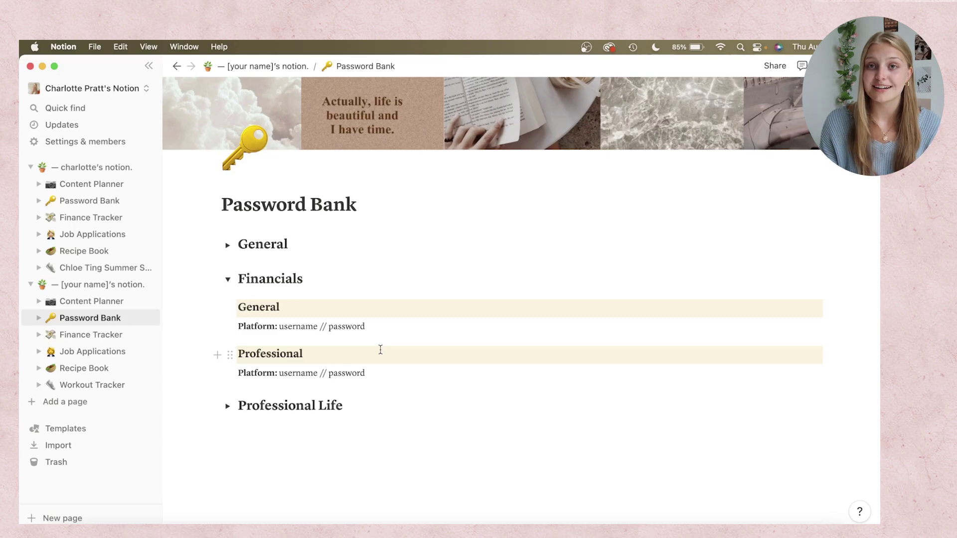
scroll(440, 353, up, 3)
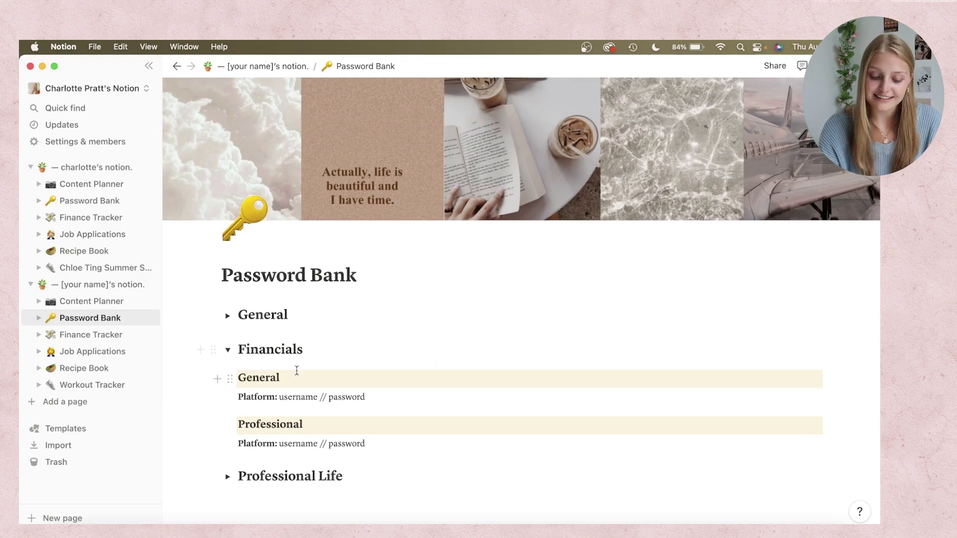
click(227, 350)
Expand the Professional Life section, examine its job title placeholder entry, and collapse the section.
click(228, 384)
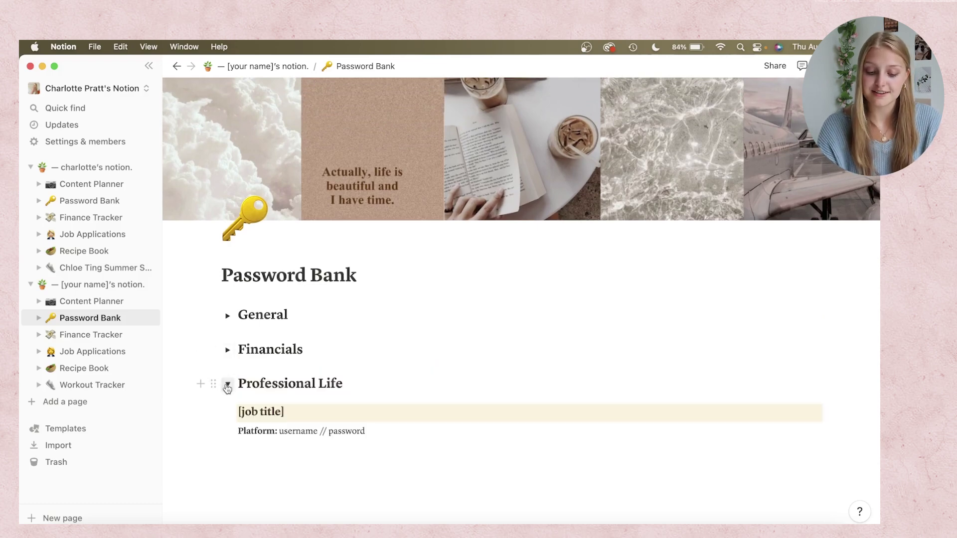
scroll(390, 389, down, 2)
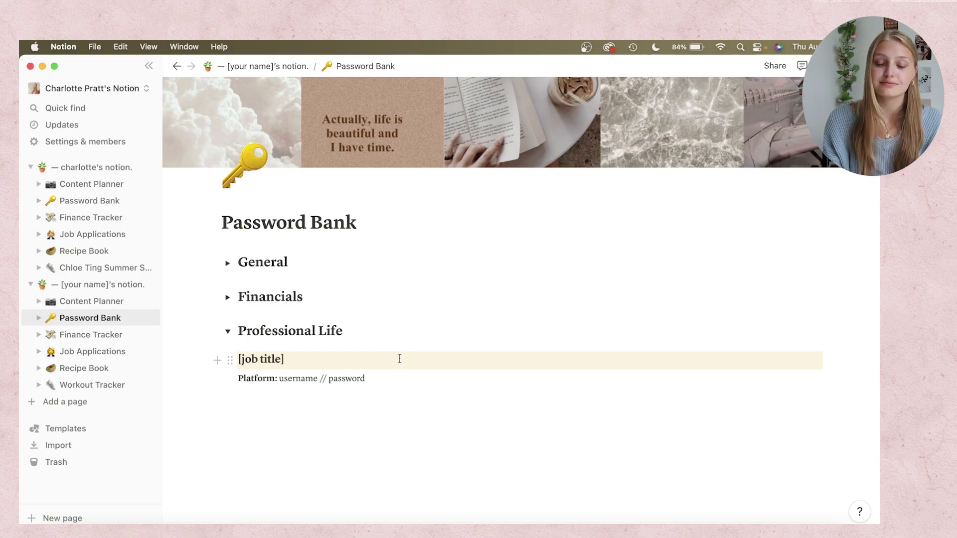
click(229, 334)
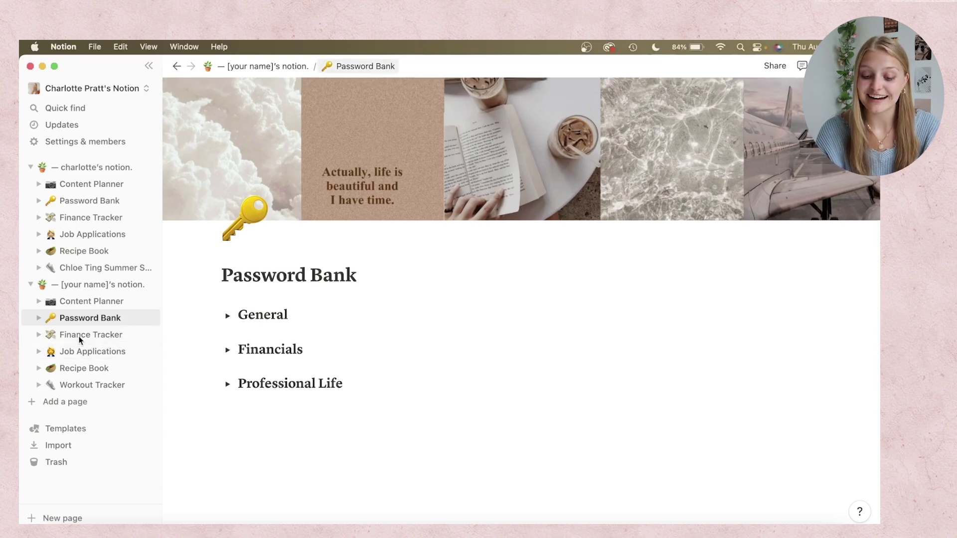
Open the blank template's Finance Tracker and look over its overall layout.
click(80, 336)
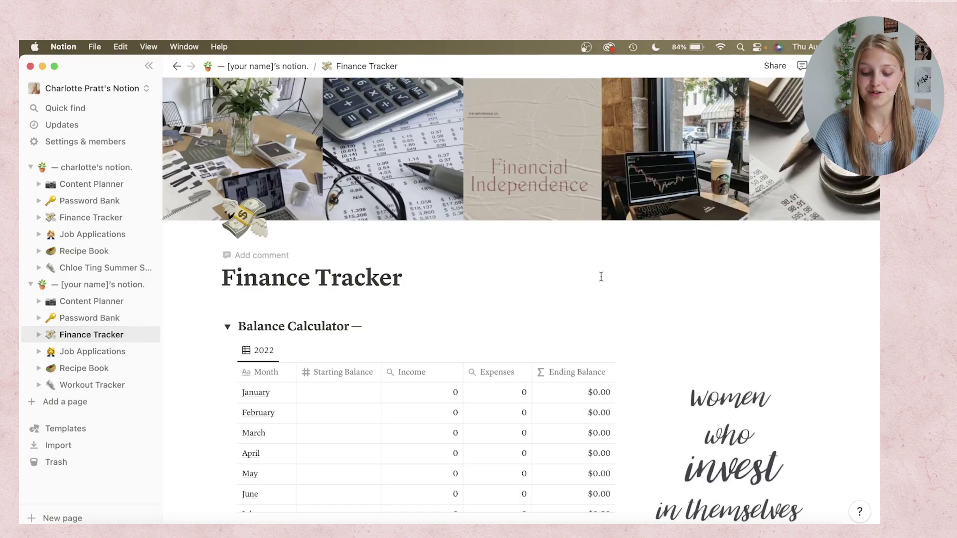
scroll(841, 255, down, 1)
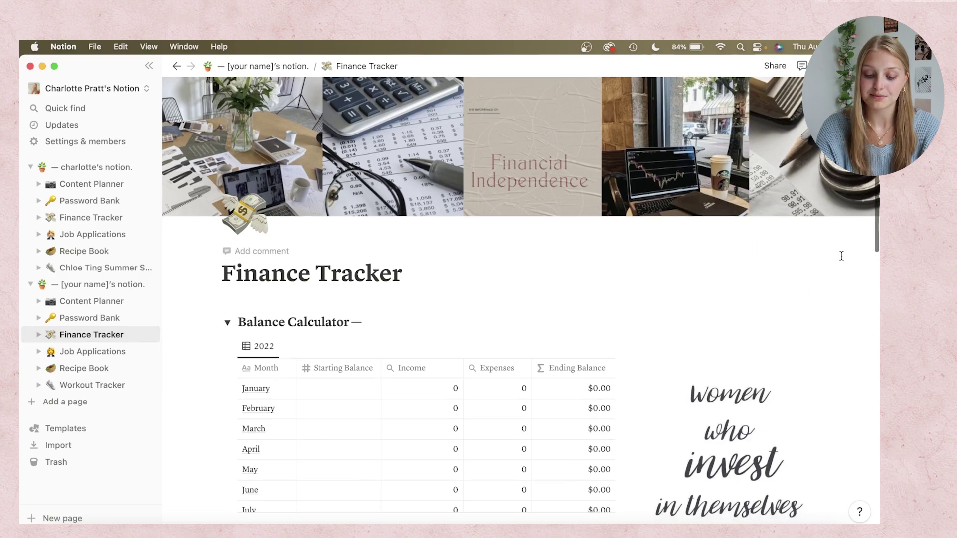
scroll(841, 256, down, 10)
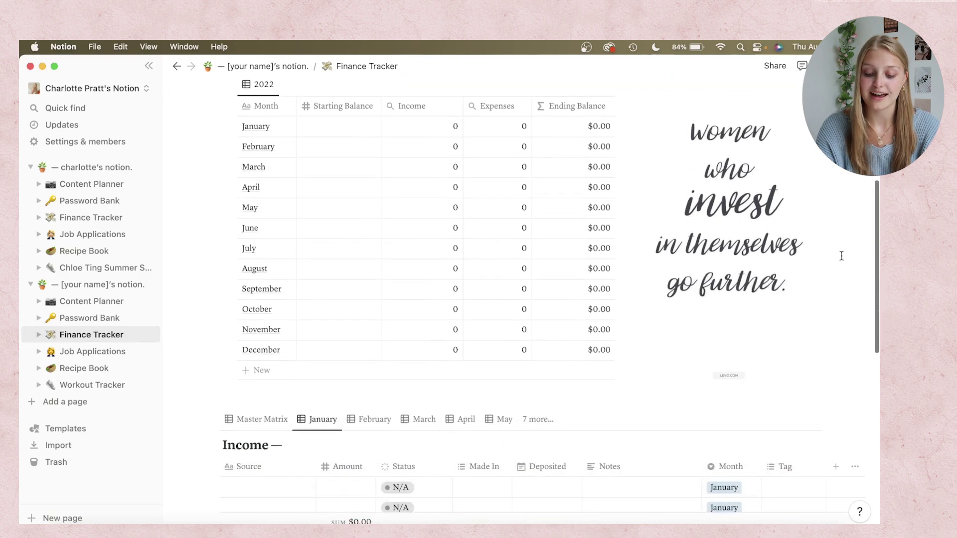
scroll(841, 256, down, 2)
scroll(841, 255, up, 10)
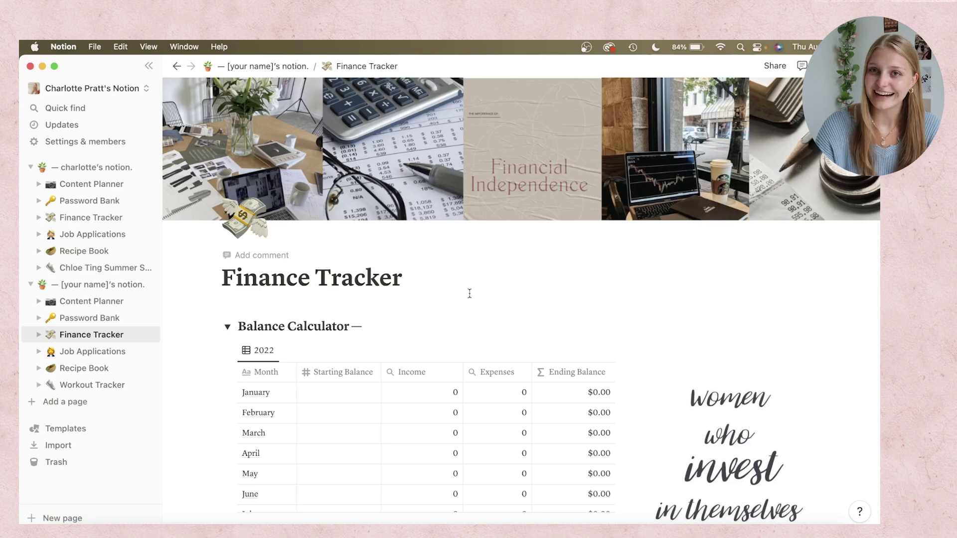
Examine the 2022 Balance Calculator and the January Income and Expenses tables of the Finance Tracker.
scroll(807, 296, down, 3)
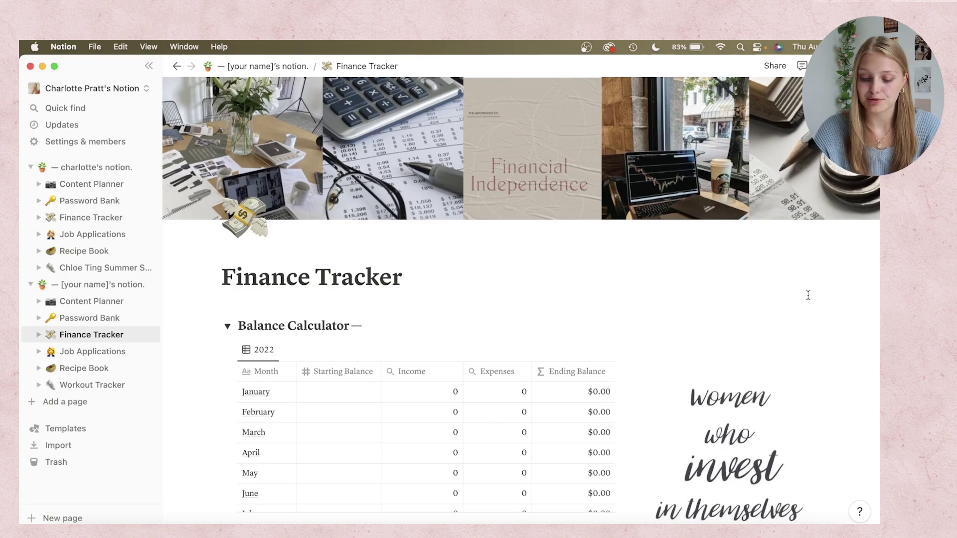
scroll(808, 296, down, 3)
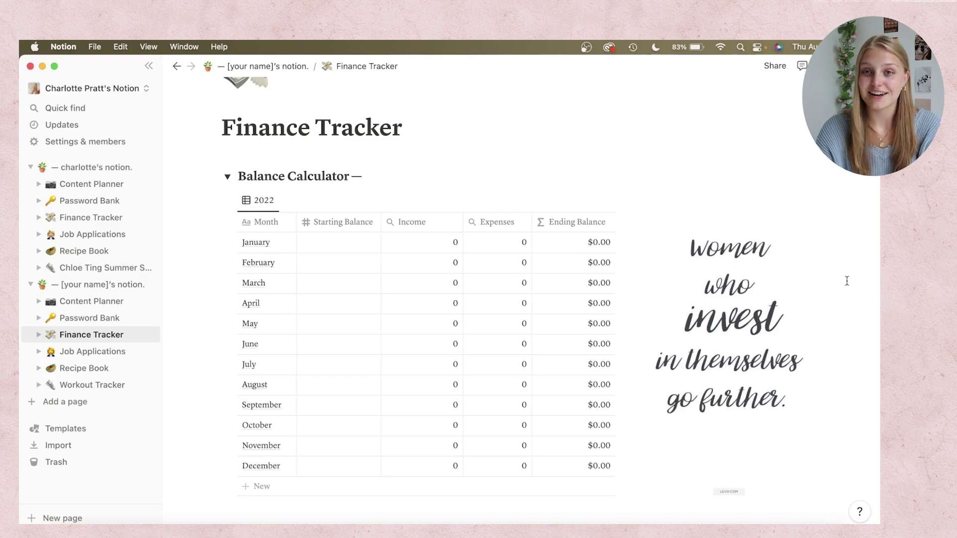
scroll(847, 281, down, 10)
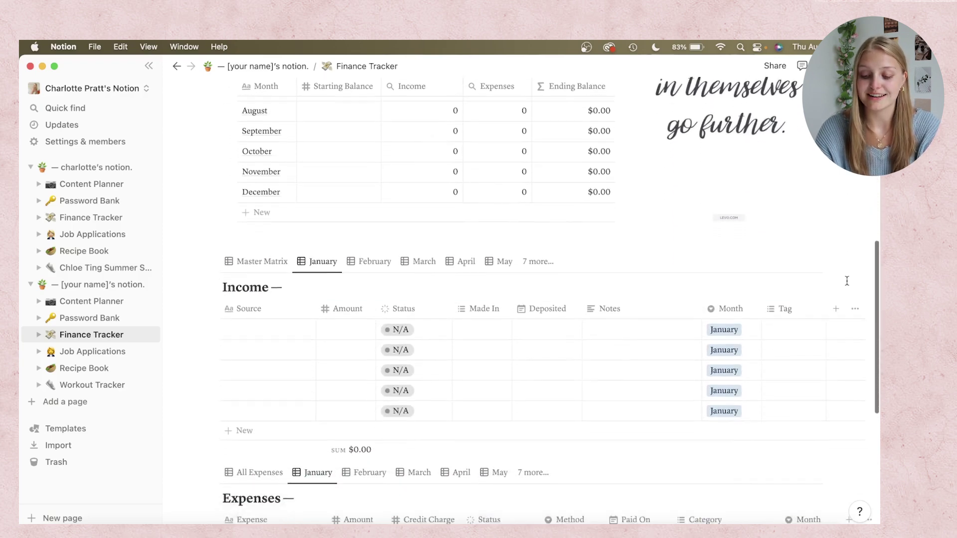
scroll(847, 281, down, 2)
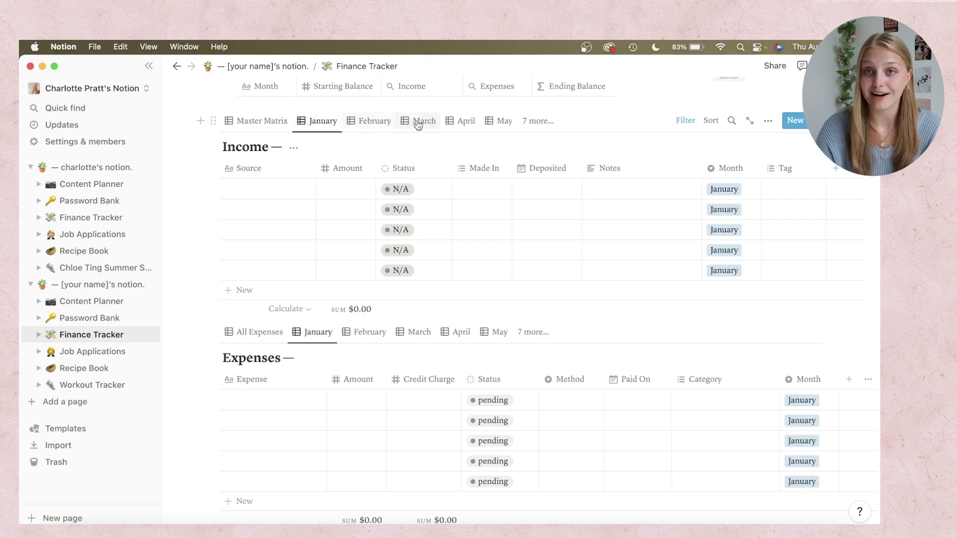
Switch the Income table through its February, March and January views, ending on the Master Matrix view.
click(373, 122)
click(409, 125)
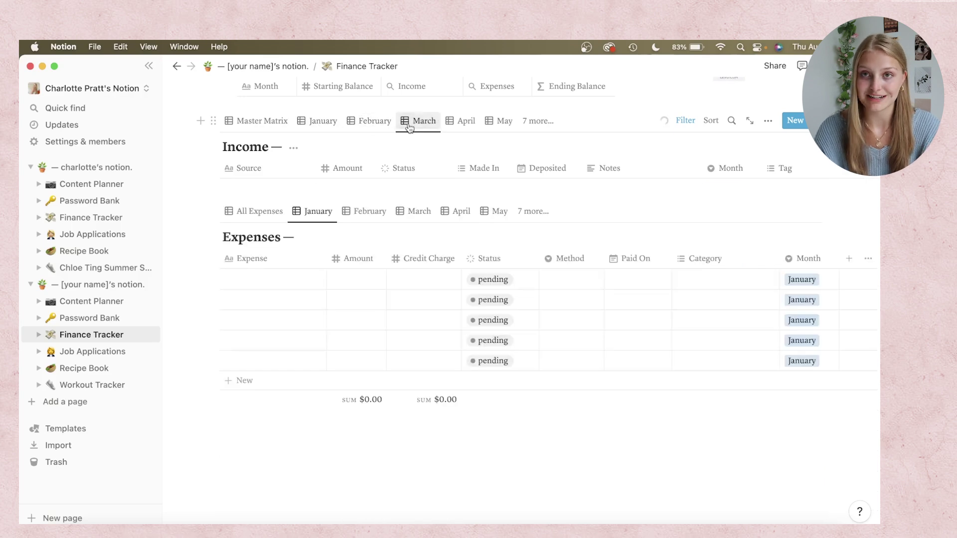
click(351, 123)
click(317, 121)
click(269, 121)
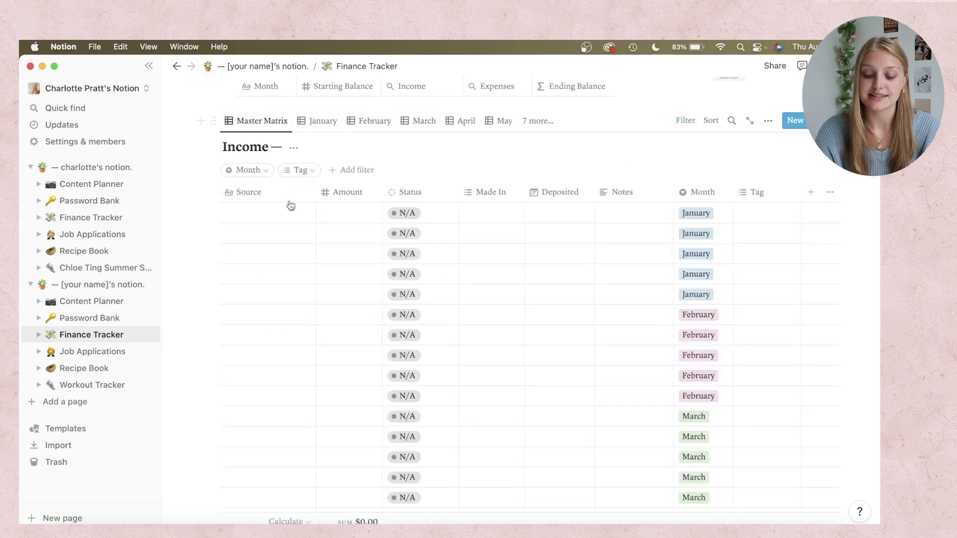
Examine how the Income table's Master Matrix lists the entries of every month.
scroll(692, 232, down, 5)
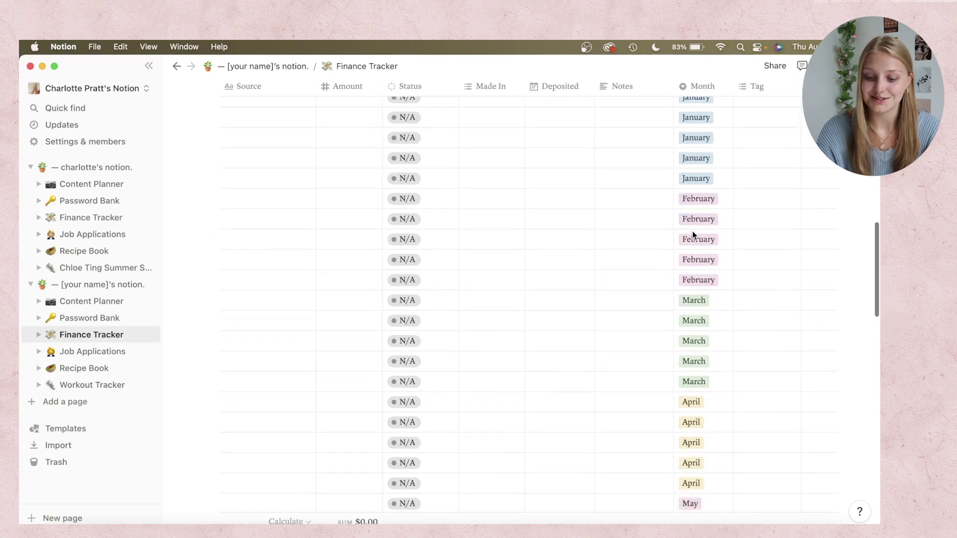
scroll(692, 234, down, 3)
scroll(693, 235, up, 10)
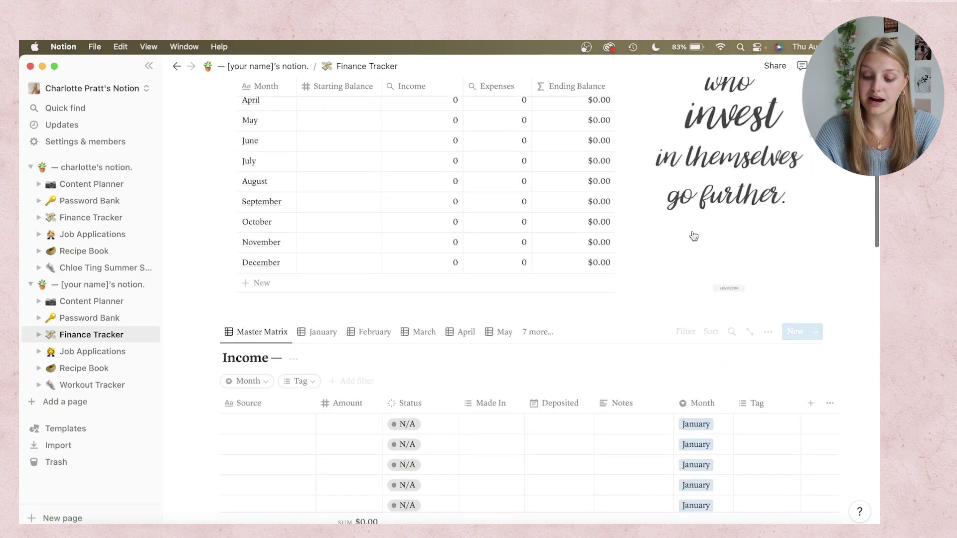
scroll(693, 237, down, 2)
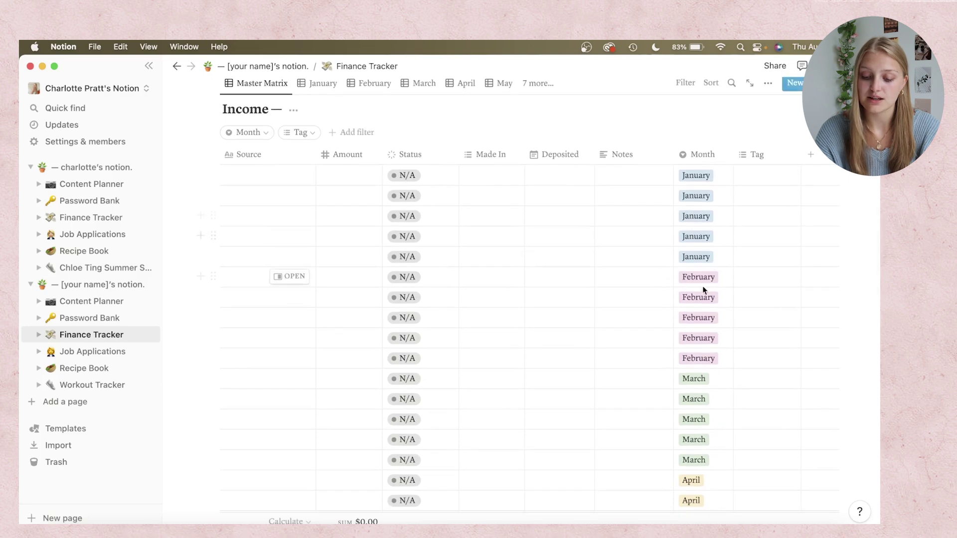
Show the Income table's January view and fill its first row with source Job 1 and amount 100.
click(322, 83)
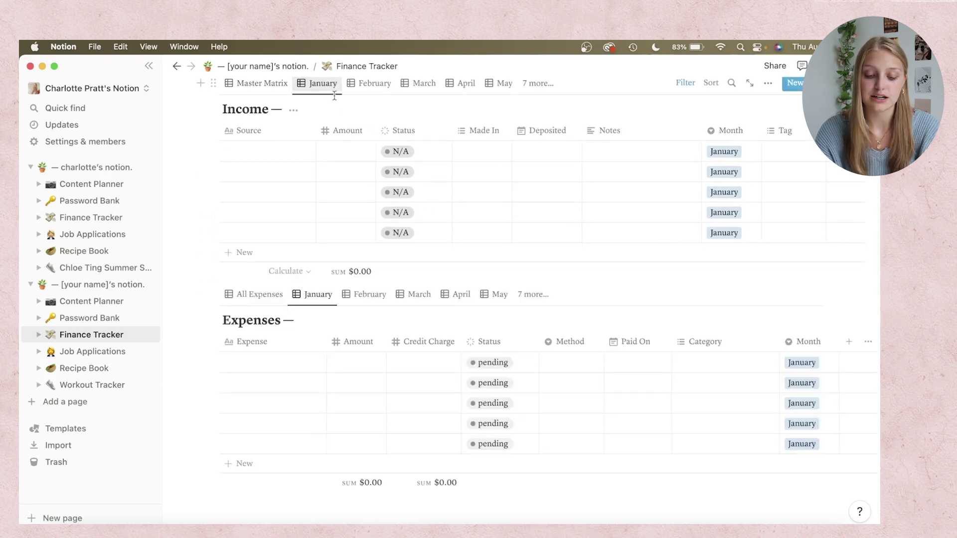
scroll(434, 227, up, 2)
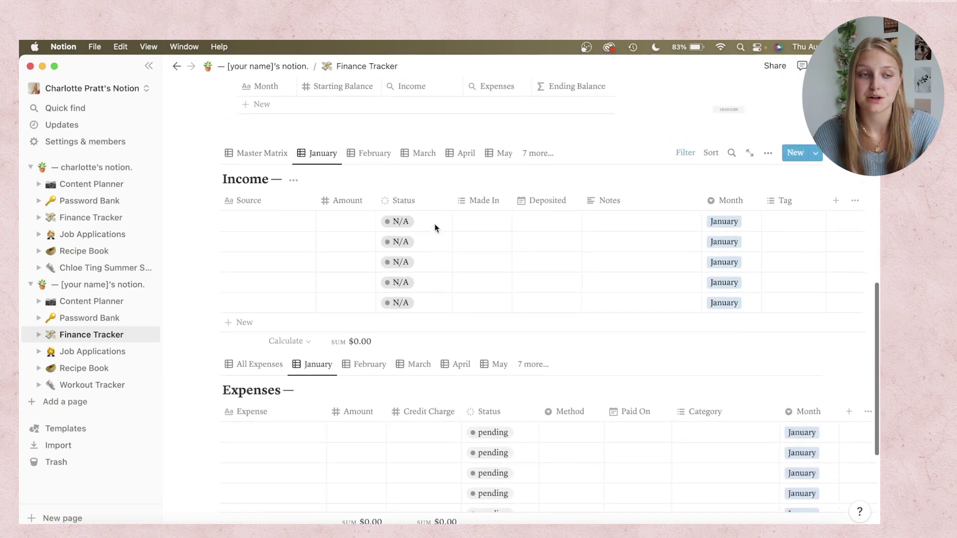
click(242, 226)
text(Job 1)
click(345, 221)
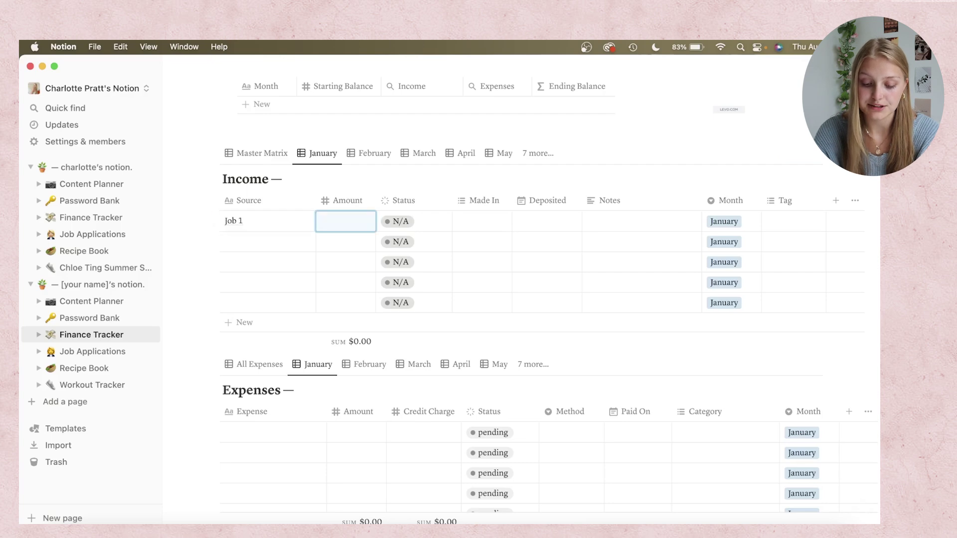
text(100)
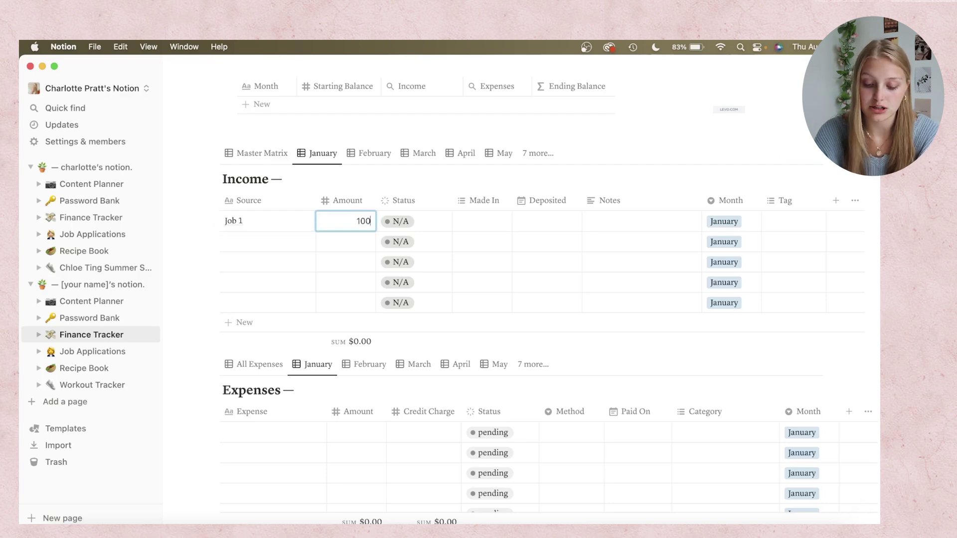
key(Return)
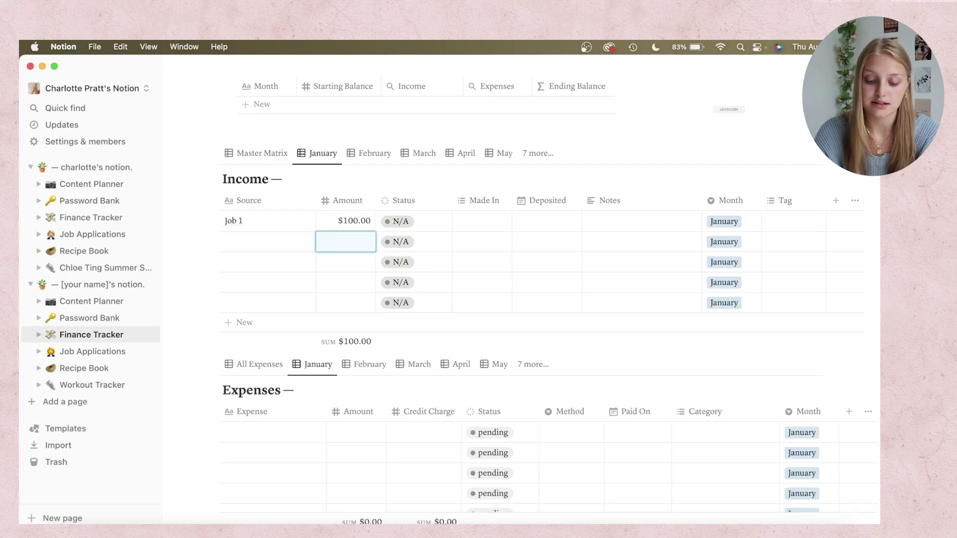
Fill the second January income row with source Job 2 and amount 100.
click(226, 247)
text(Job 2)
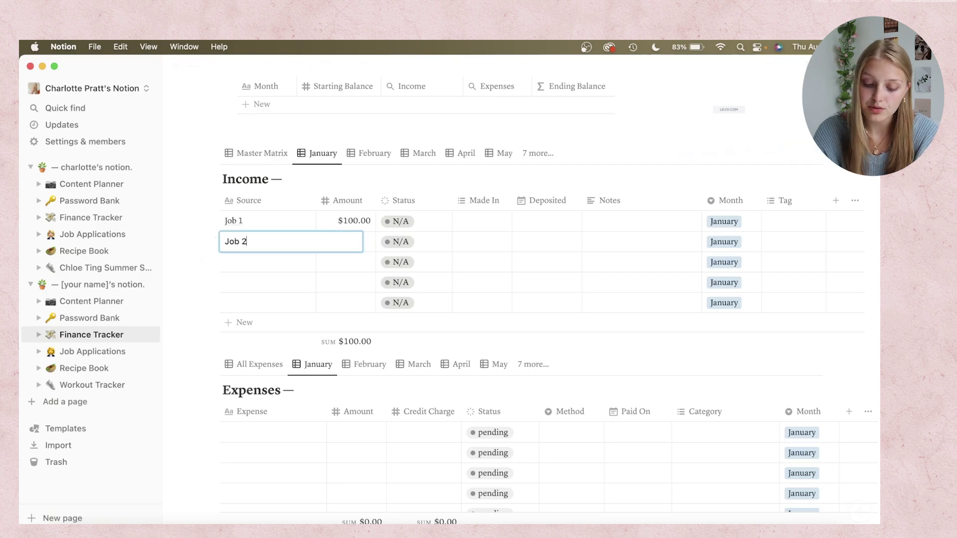
click(345, 242)
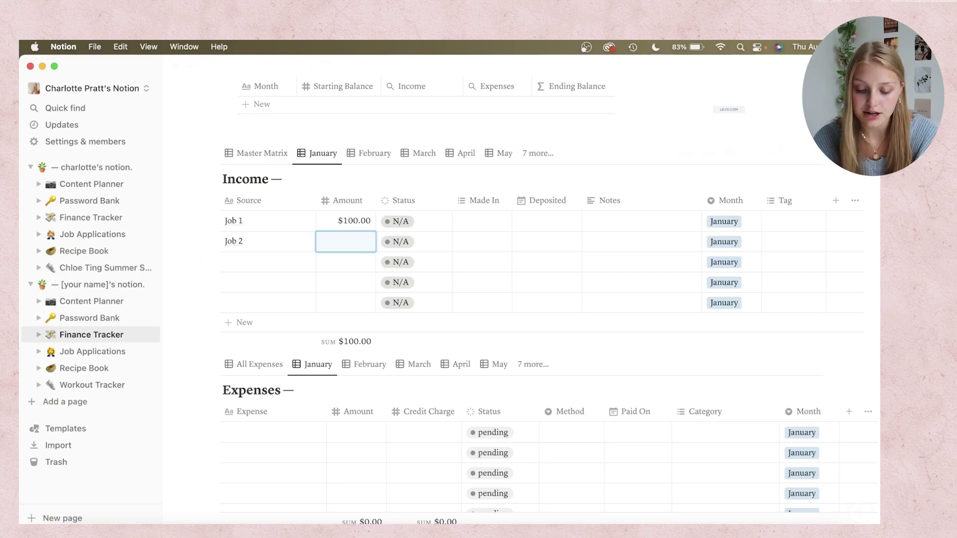
text(100)
key(Return)
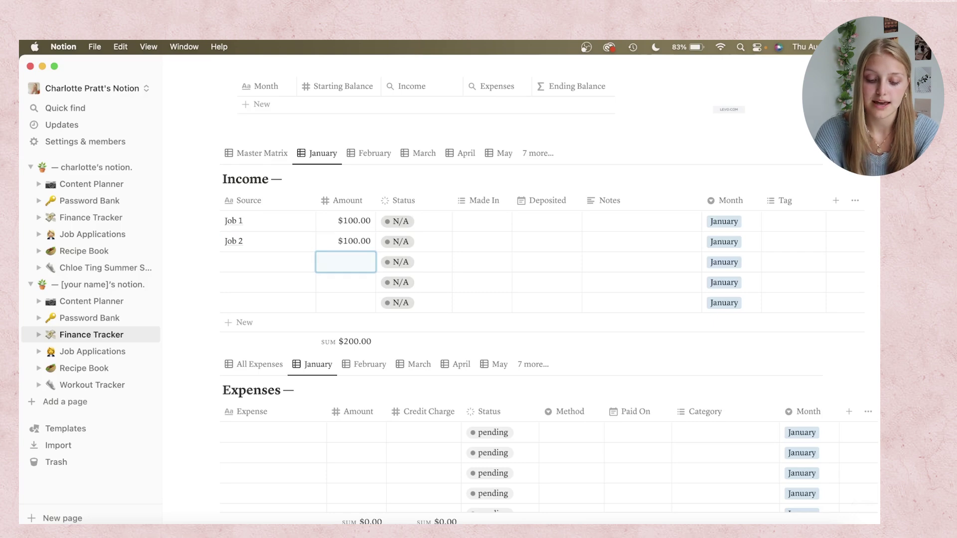
Fill the third January income row with source birthday money and amount 50.
click(241, 272)
text(birthday money)
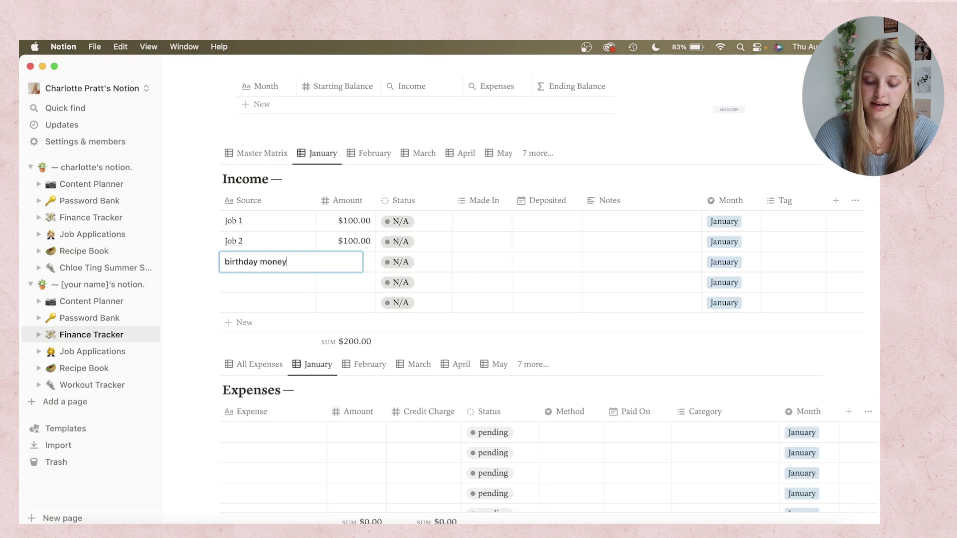
key(Tab)
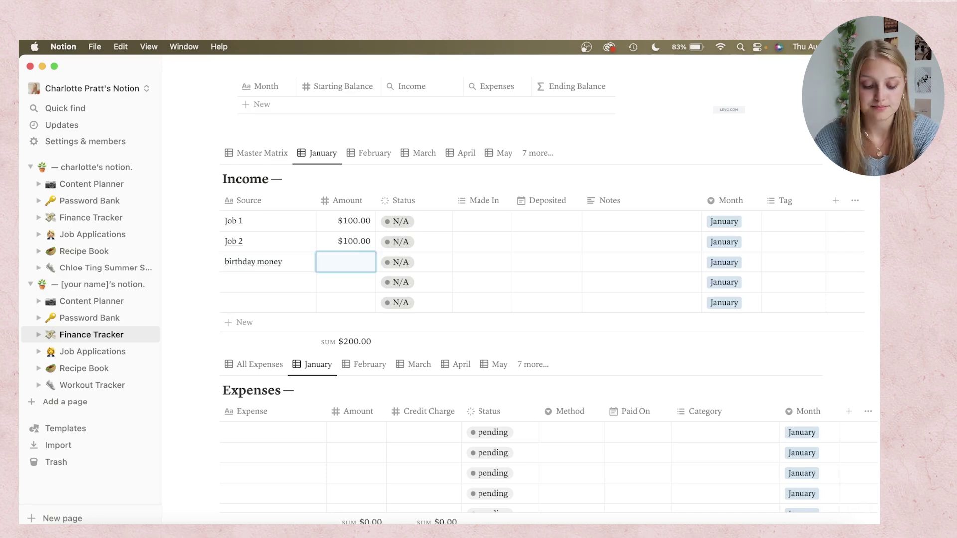
text(50)
key(Return)
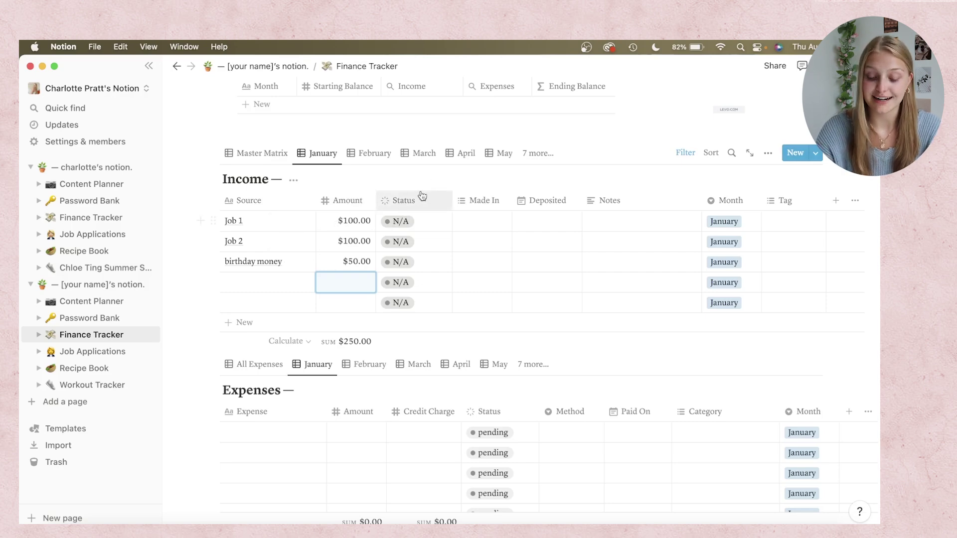
Set the Job 1 income's status to Deposited and its Made In month to December.
click(423, 222)
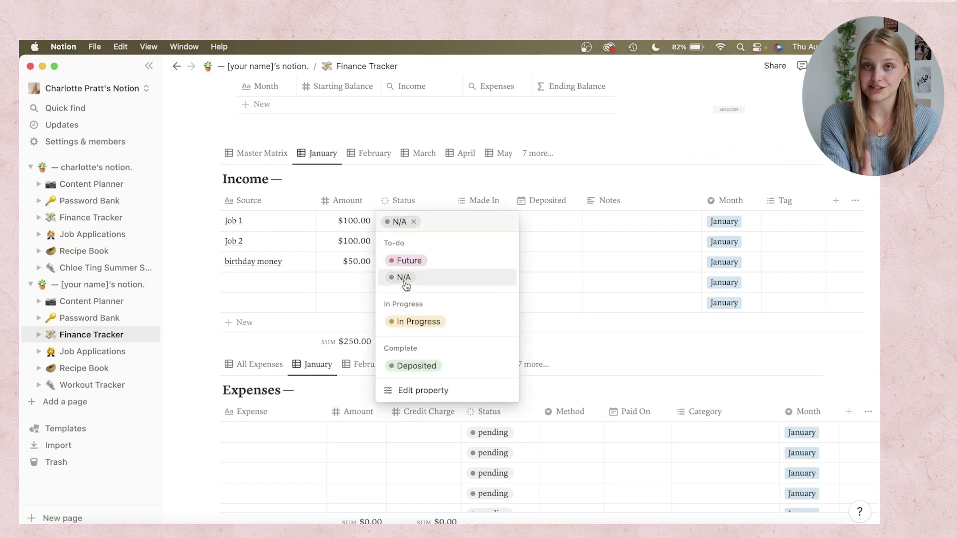
click(442, 369)
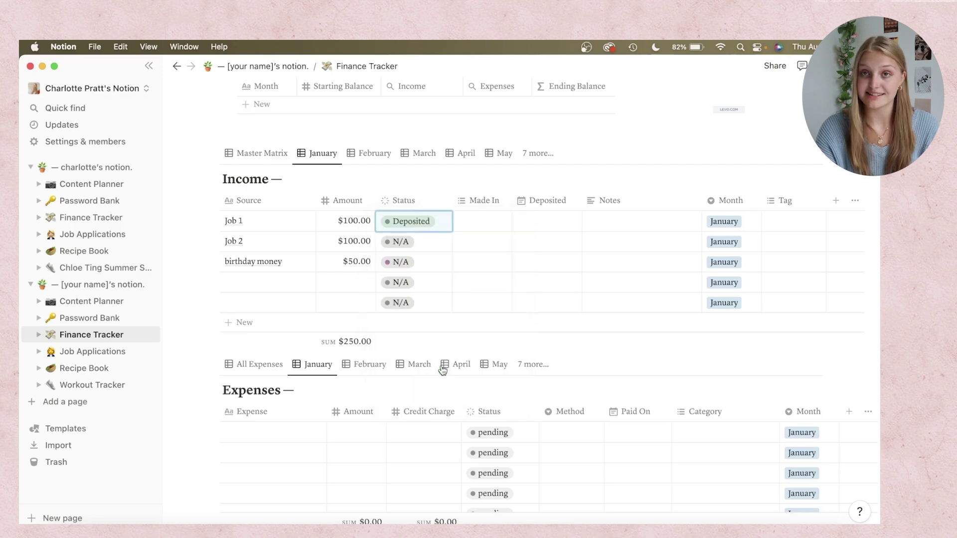
click(482, 225)
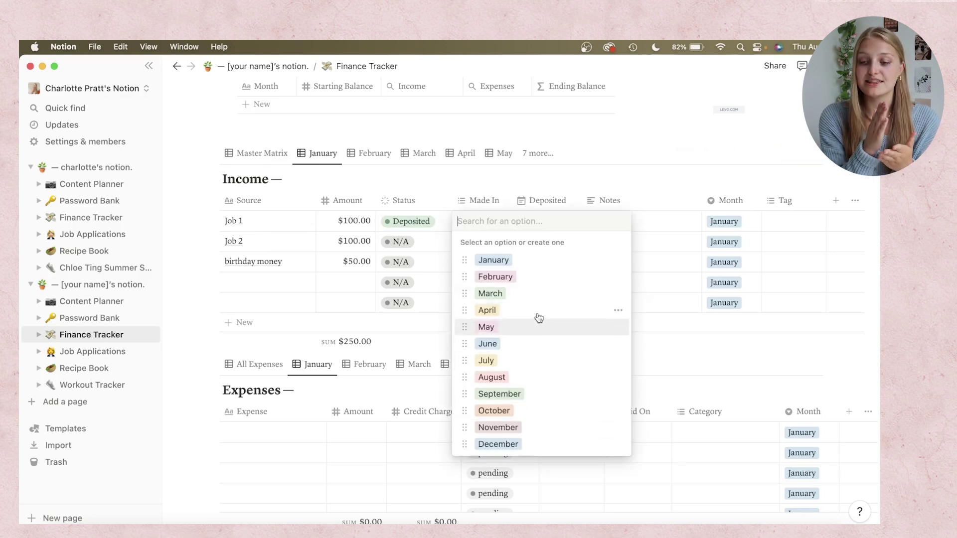
click(652, 228)
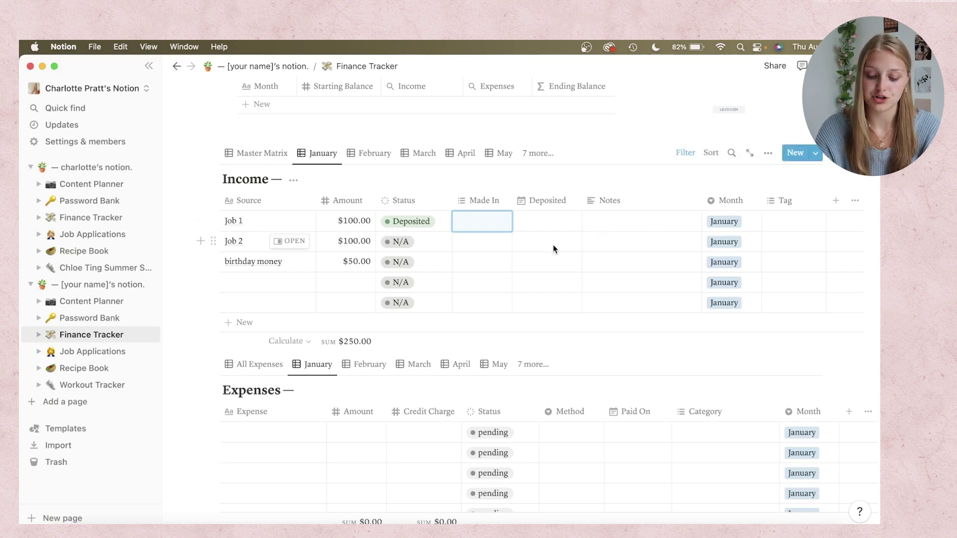
click(477, 219)
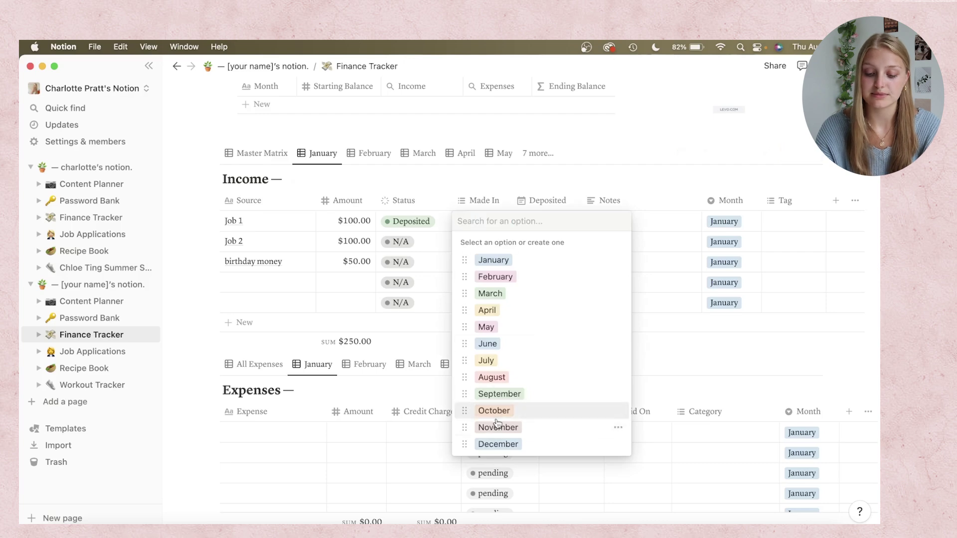
click(499, 443)
click(553, 177)
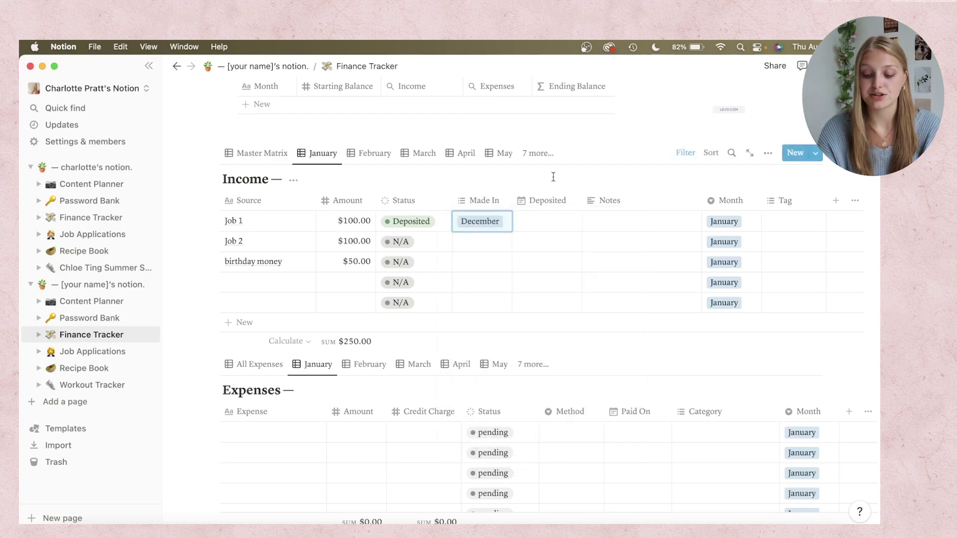
Set the Job 1 income's Deposited date to January 11, 2023.
click(539, 225)
click(651, 243)
click(652, 244)
click(652, 244)
click(652, 244)
click(652, 243)
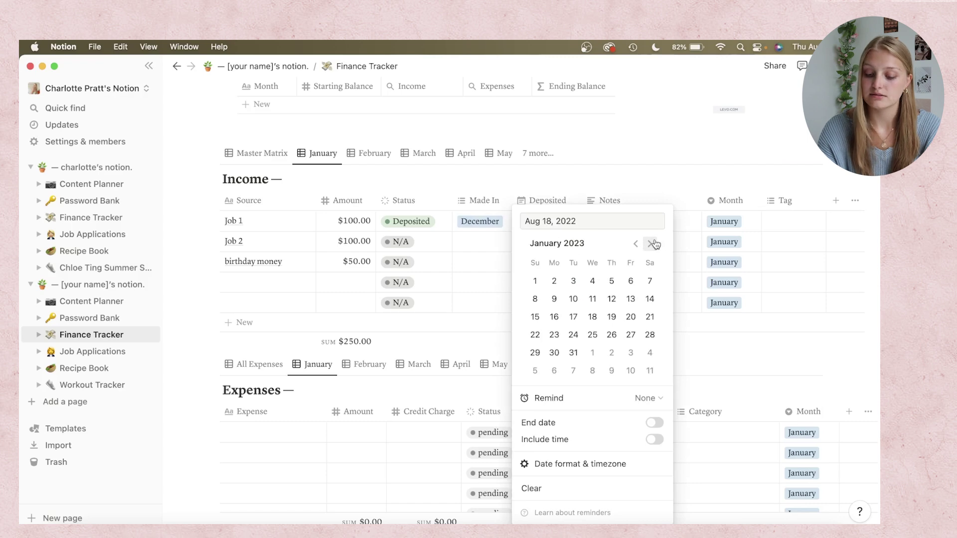
click(593, 299)
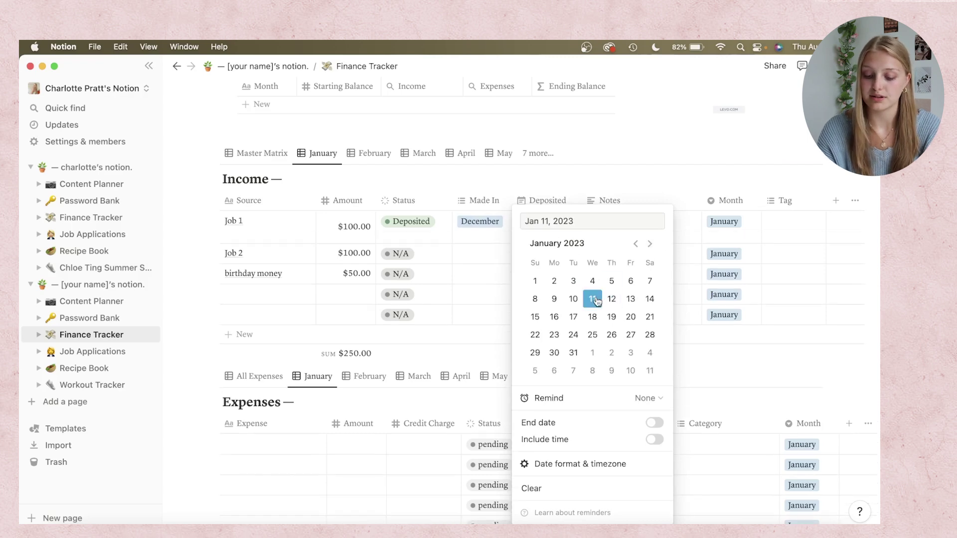
click(656, 177)
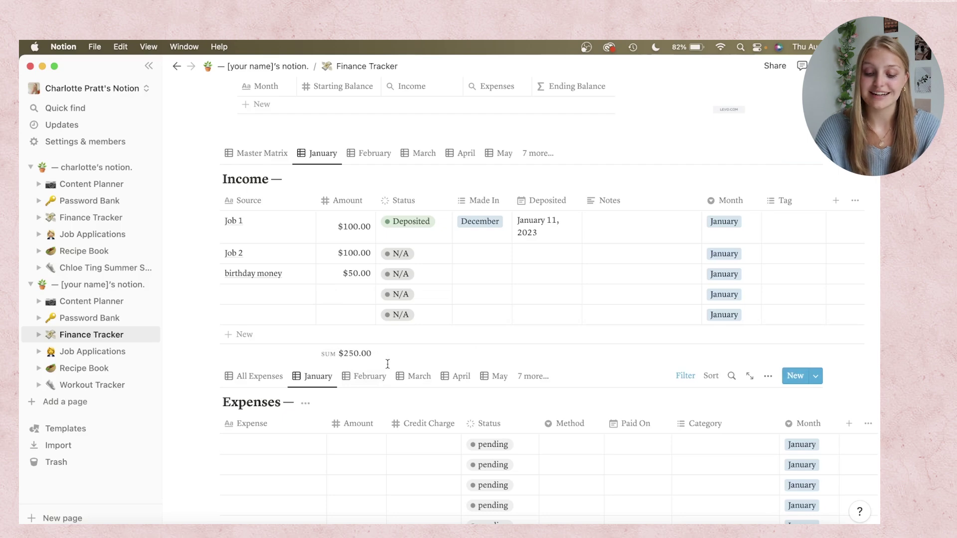
Set January's starting balance to 100 in the Balance Calculator.
scroll(387, 366, up, 10)
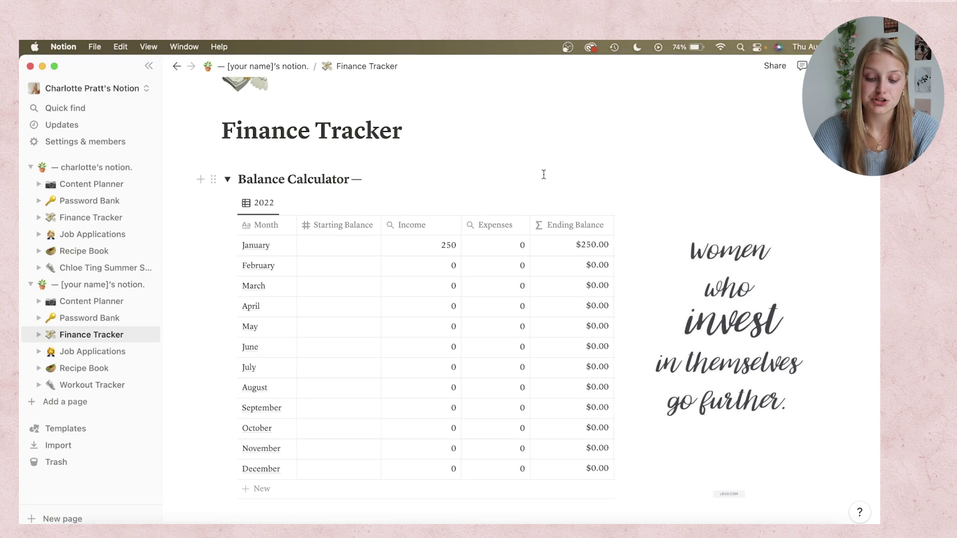
click(348, 251)
text(1000)
key(BackSpace)
key(Return)
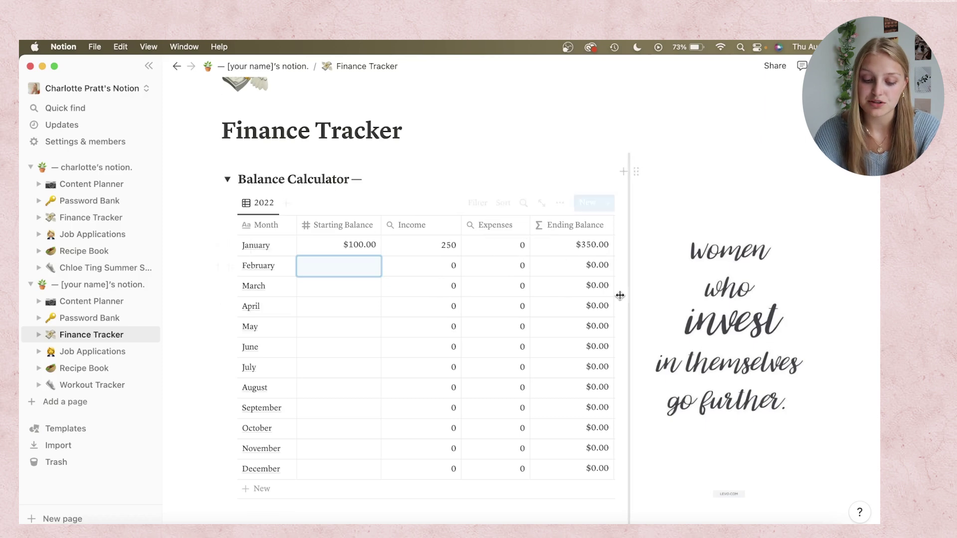
Fill the first January row of the Expenses table with expense rent and amount 100.
scroll(619, 296, down, 5)
scroll(619, 296, down, 7)
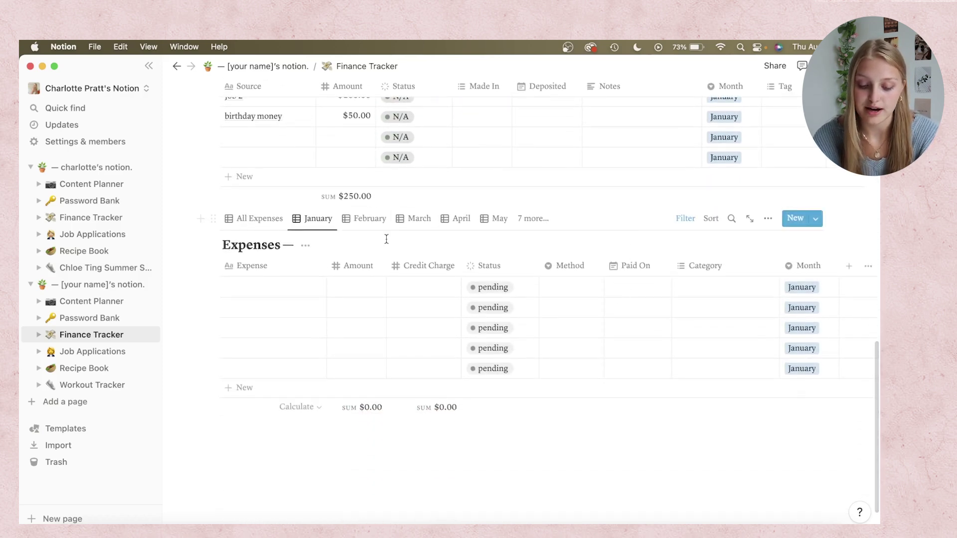
click(227, 288)
text(rent)
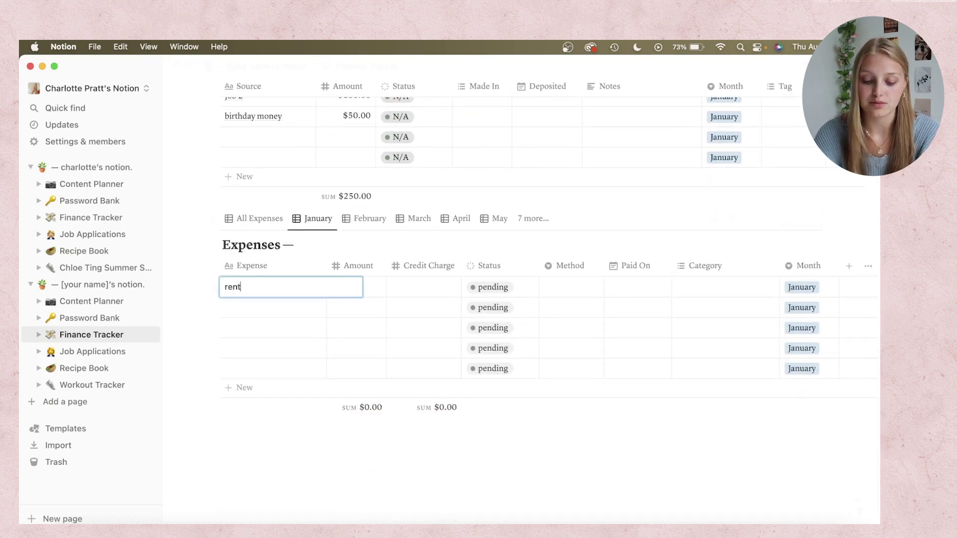
key(Tab)
text(100)
key(Return)
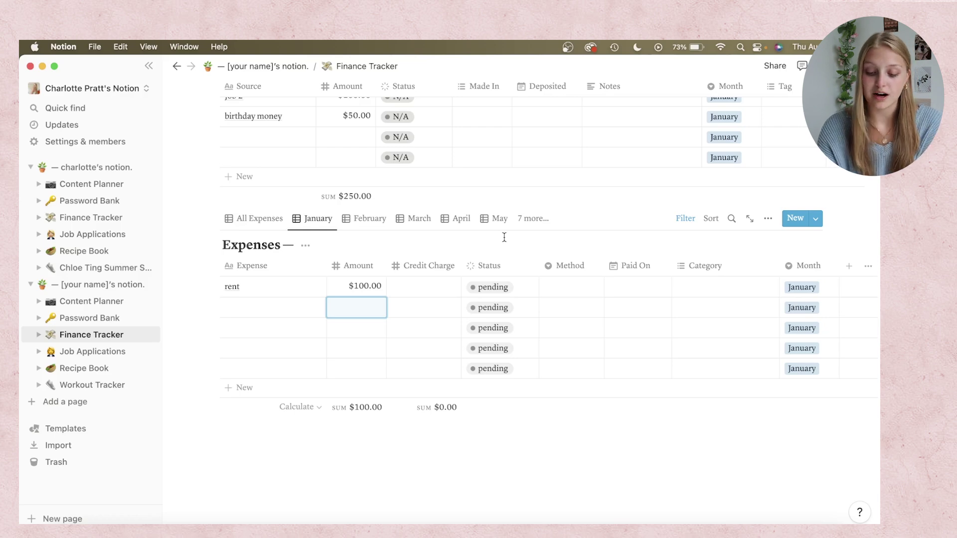
Set the rent expense's status to Paid and its payment method to Debit Card.
click(507, 287)
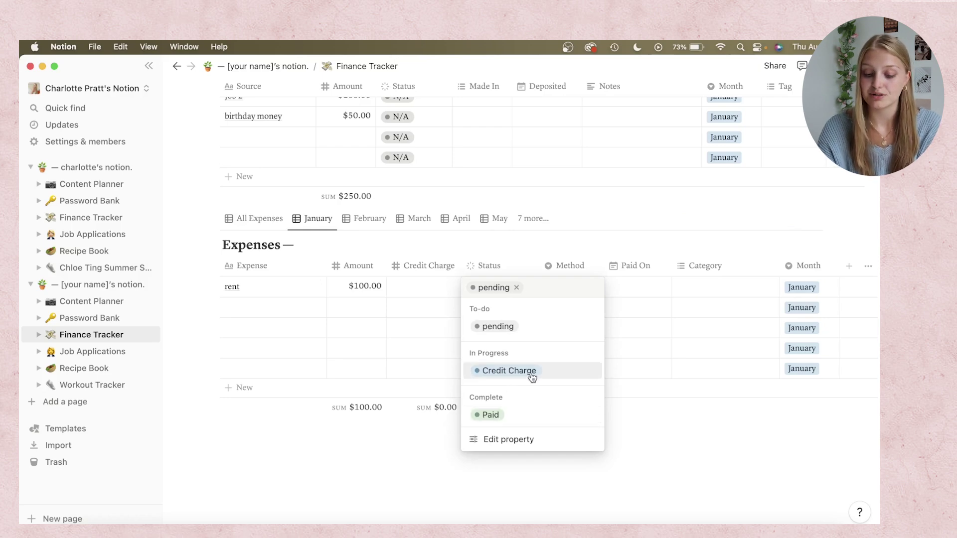
click(514, 422)
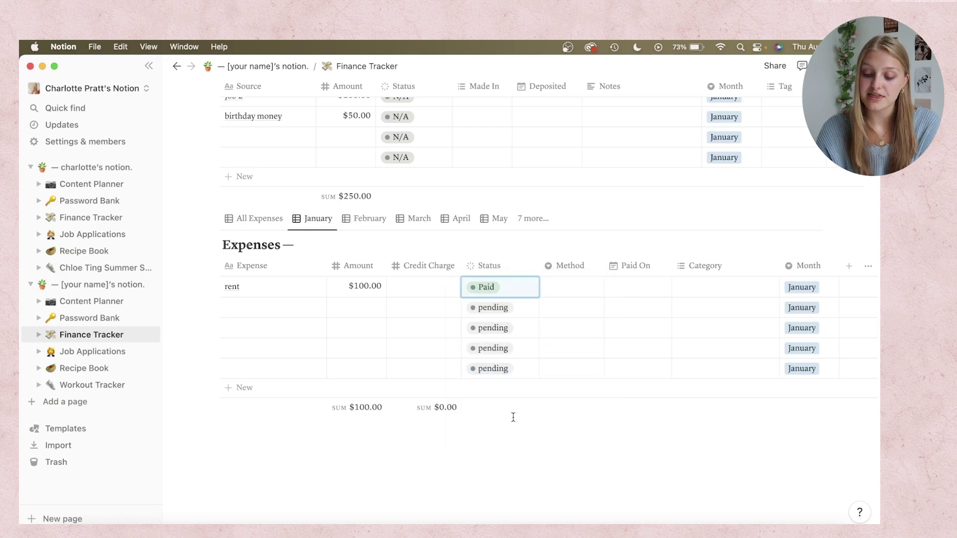
click(561, 286)
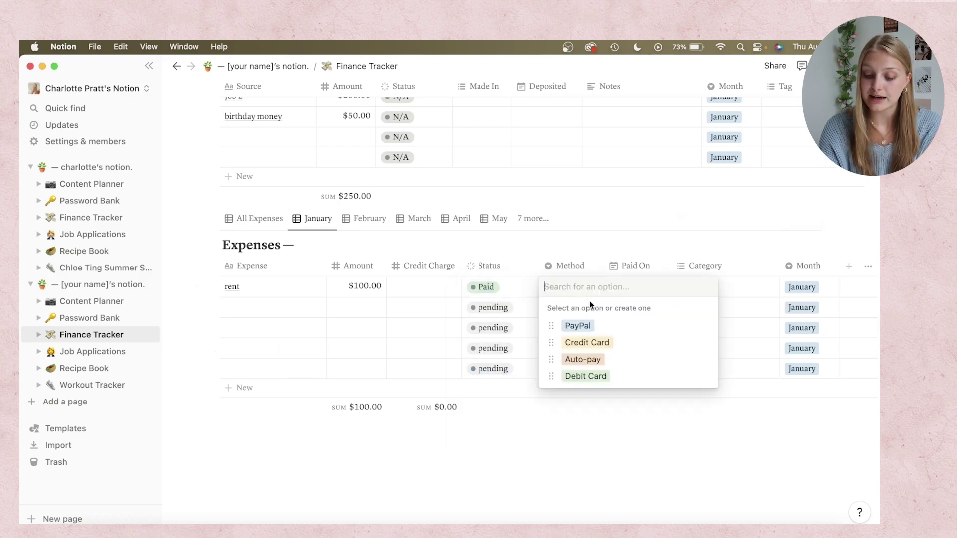
click(623, 377)
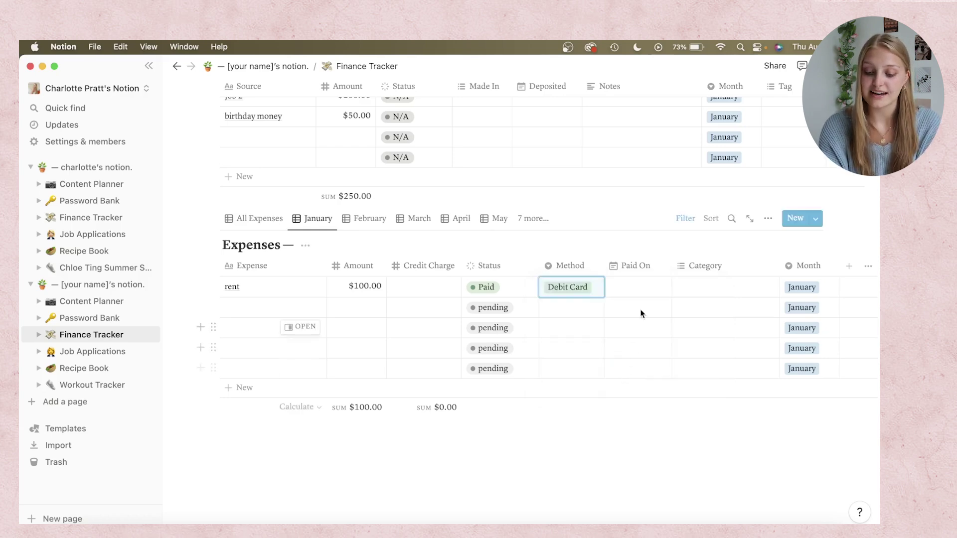
Set the rent expense's Paid On date to January 12, 2023.
click(641, 287)
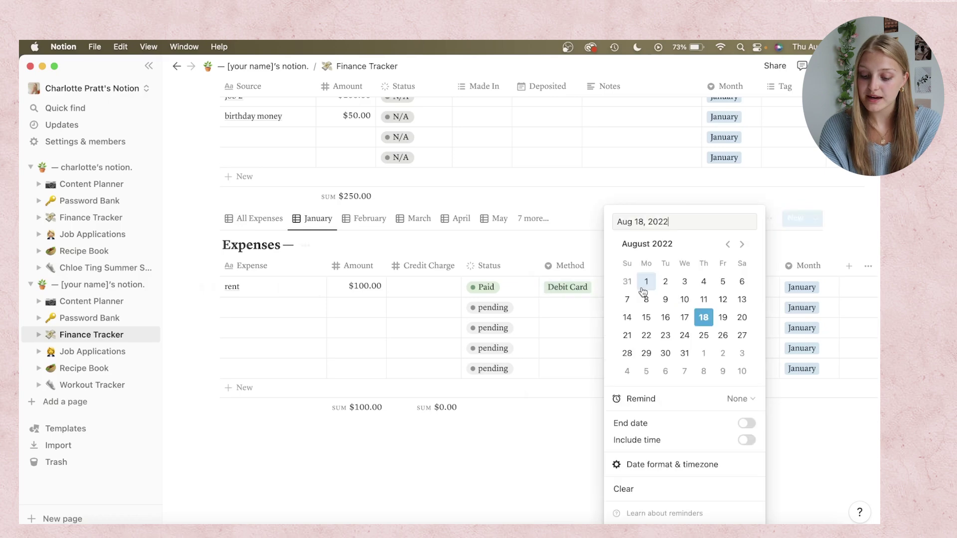
click(742, 245)
click(742, 245)
click(742, 245)
click(743, 245)
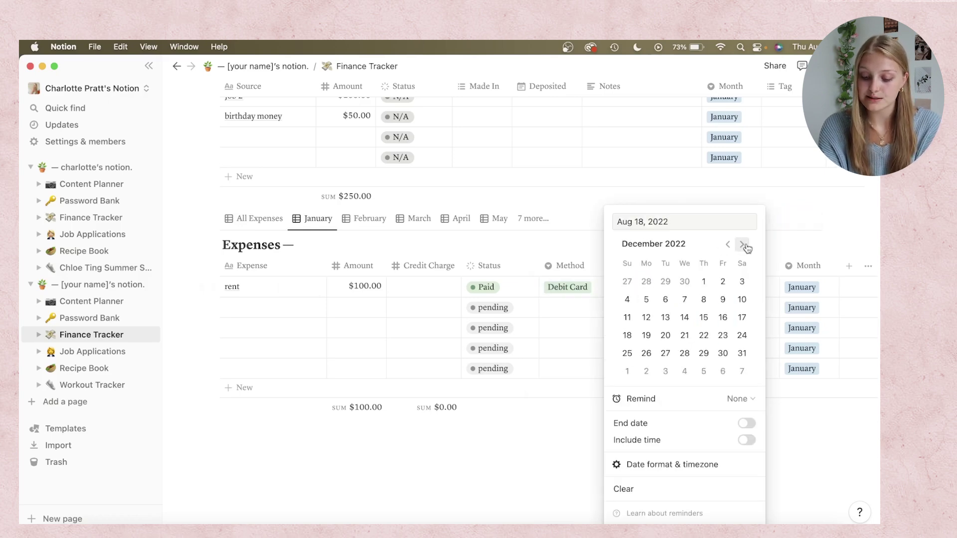
click(743, 245)
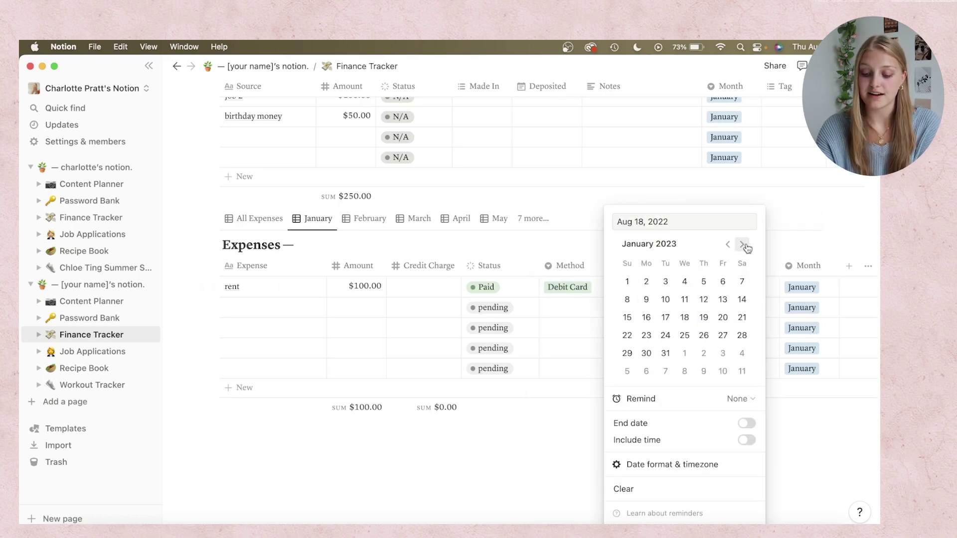
click(703, 299)
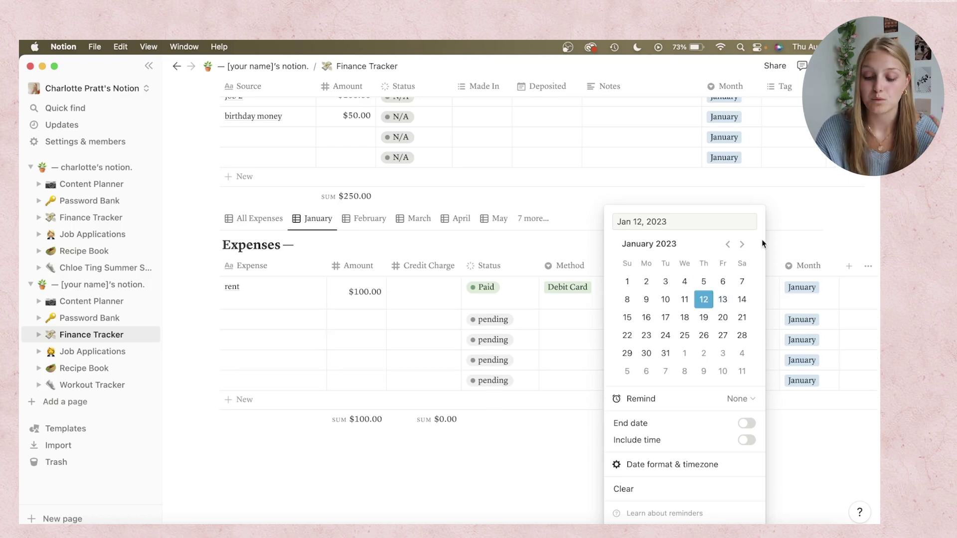
click(773, 230)
Assign the Housing category to the rent expense and review January's row in the Balance Calculator.
click(722, 281)
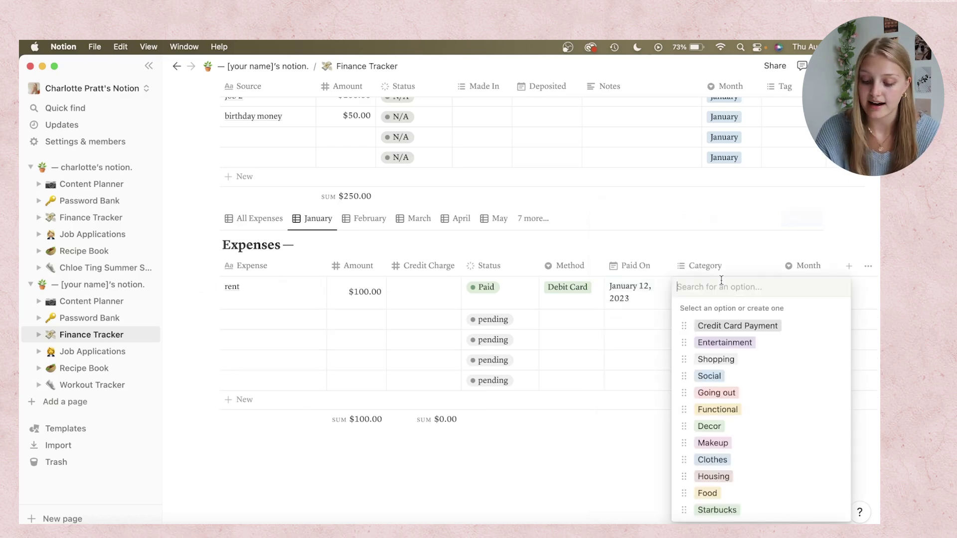
click(736, 479)
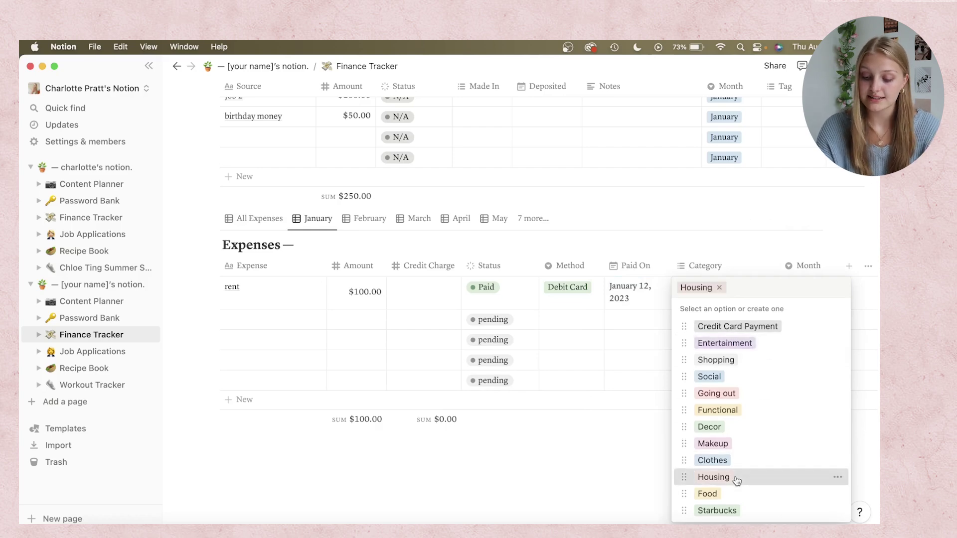
click(760, 247)
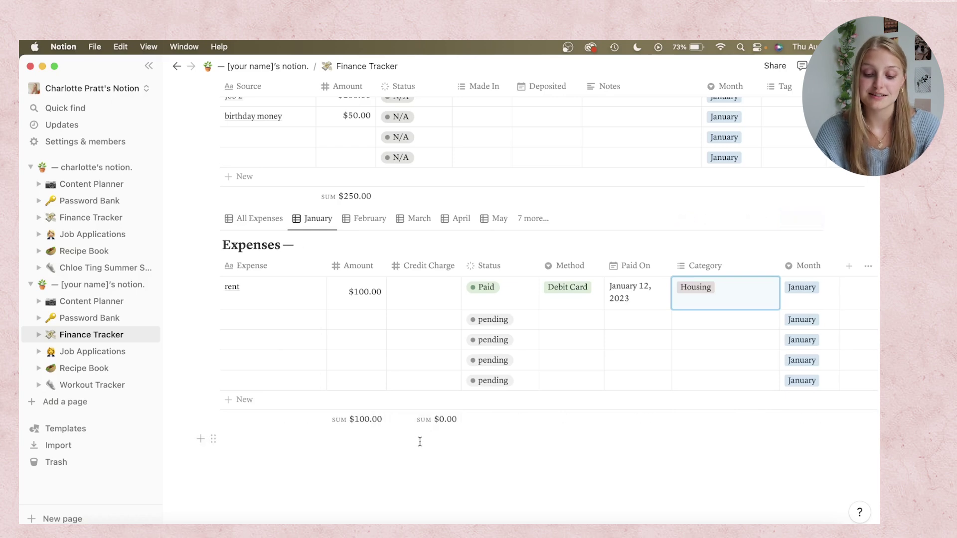
scroll(420, 441, up, 10)
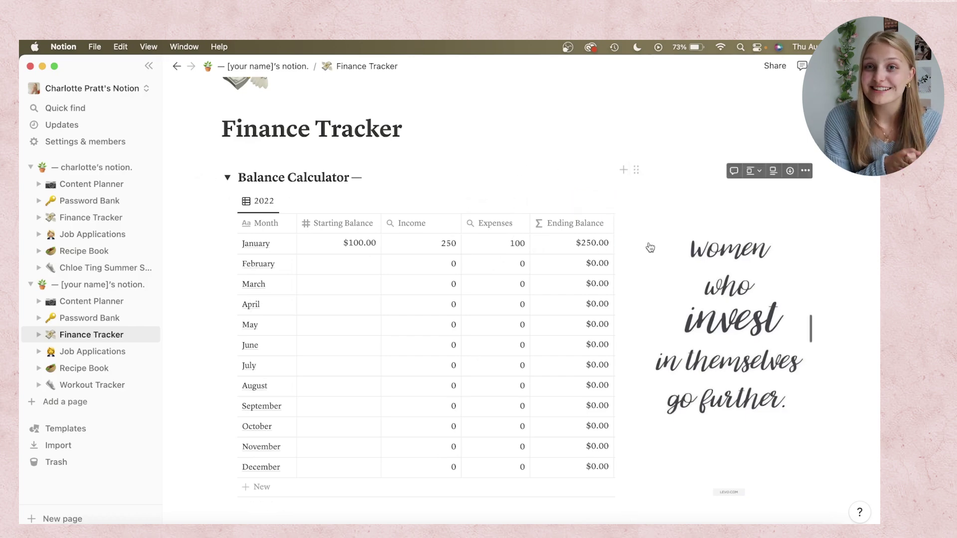
scroll(650, 247, up, 5)
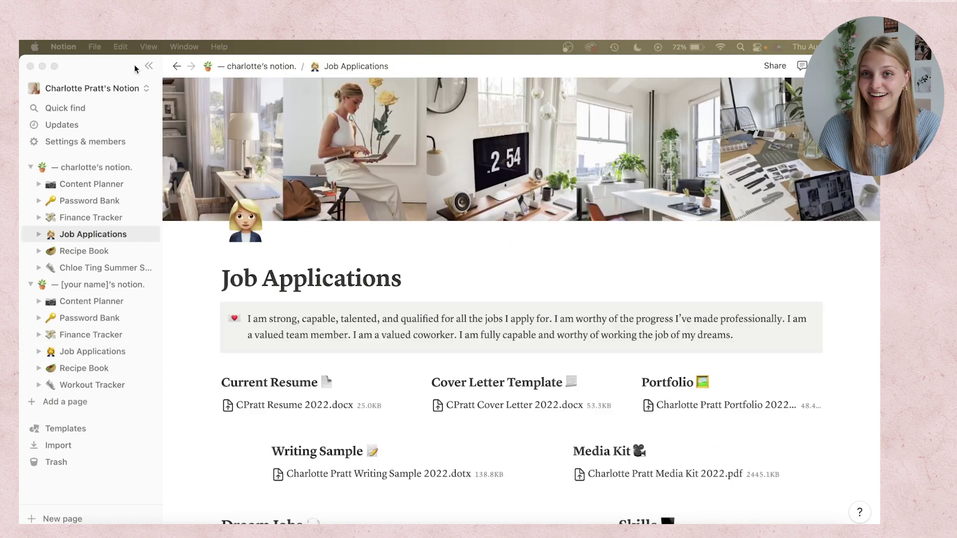
Examine the Job Applications page's document files, dream jobs and skills, briefly expanding the Software Skills list.
click(837, 278)
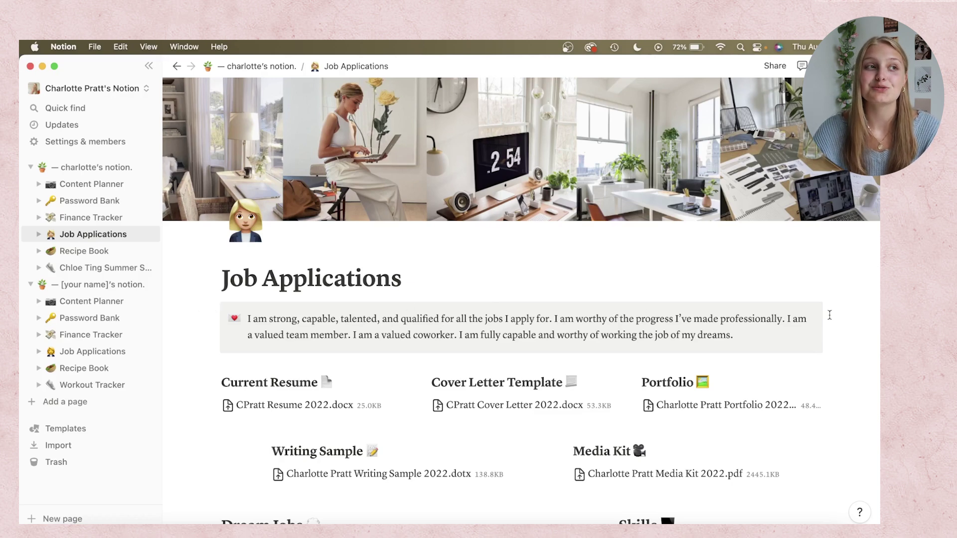
scroll(829, 315, down, 1)
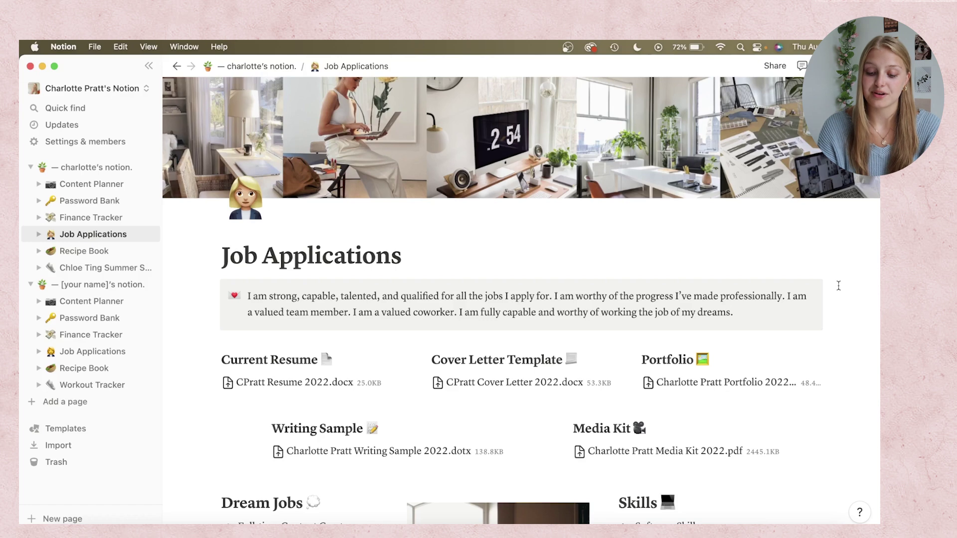
scroll(838, 286, down, 4)
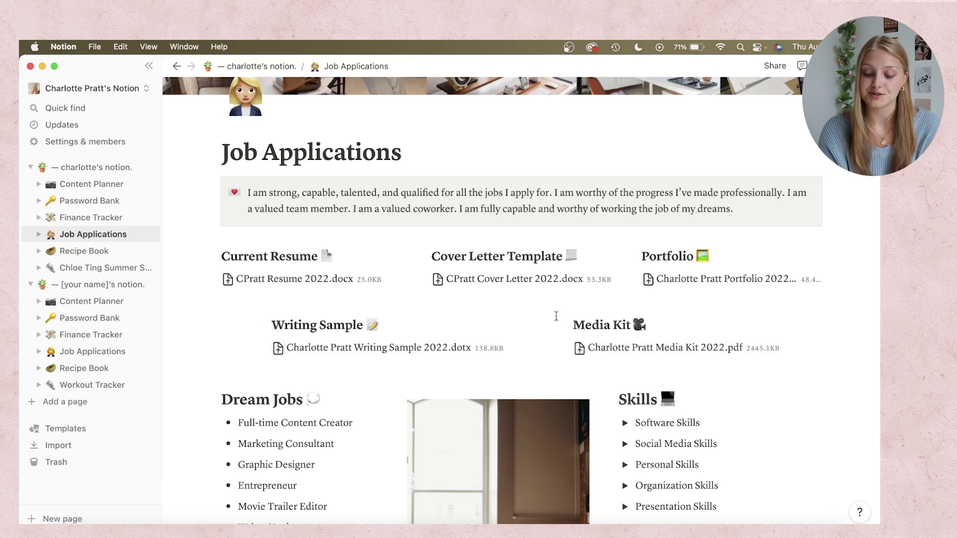
scroll(851, 286, down, 5)
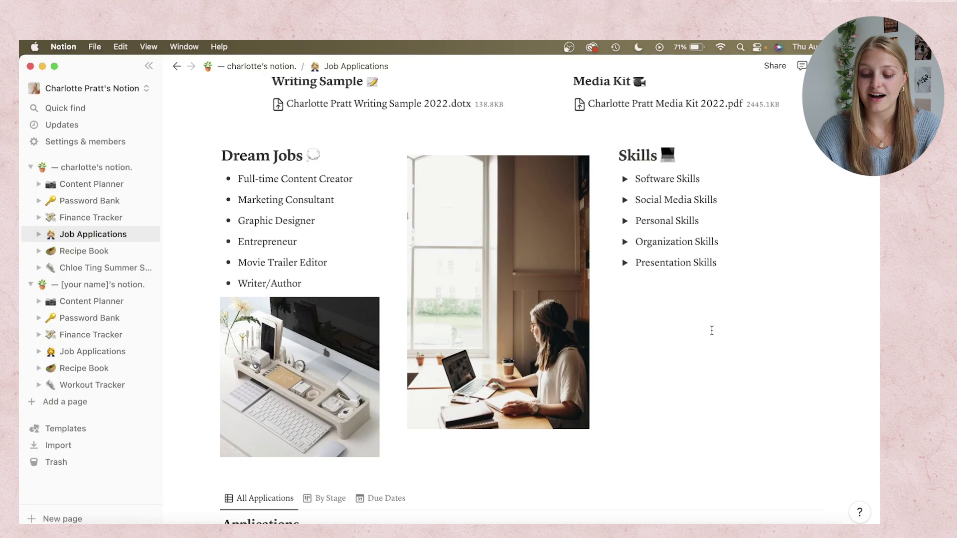
click(625, 180)
click(626, 181)
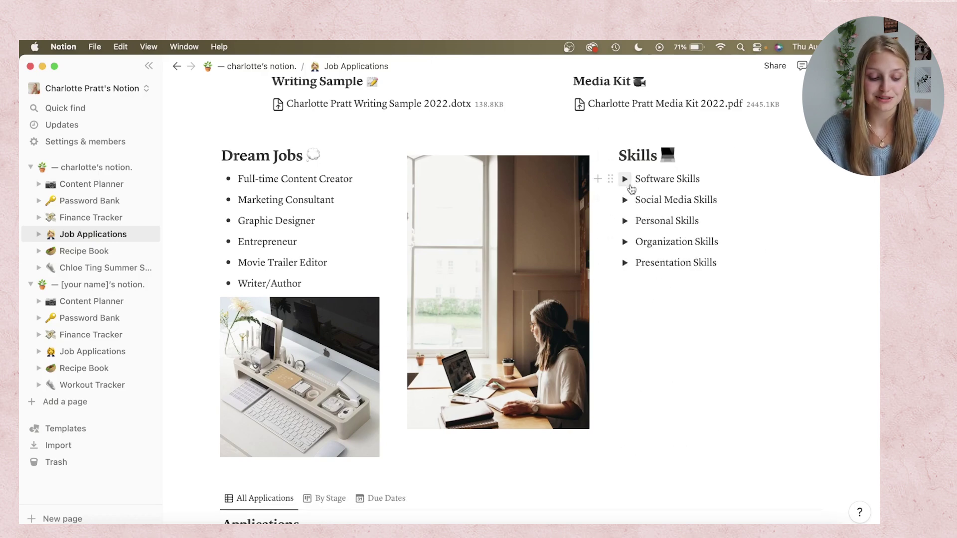
Briefly expand and collapse the Social Media, Personal, Organization and Presentation Skills lists to examine their entries.
click(626, 200)
click(626, 201)
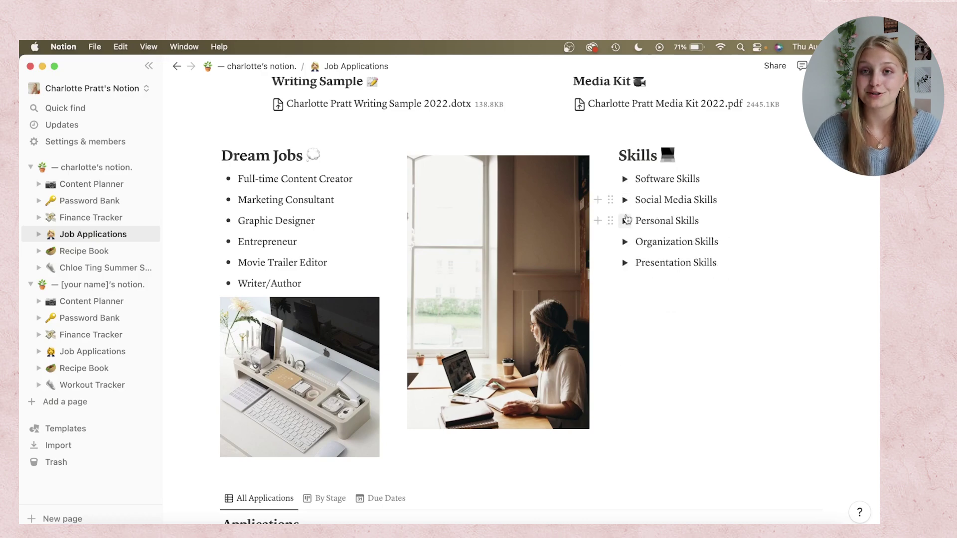
click(626, 220)
click(626, 220)
click(625, 241)
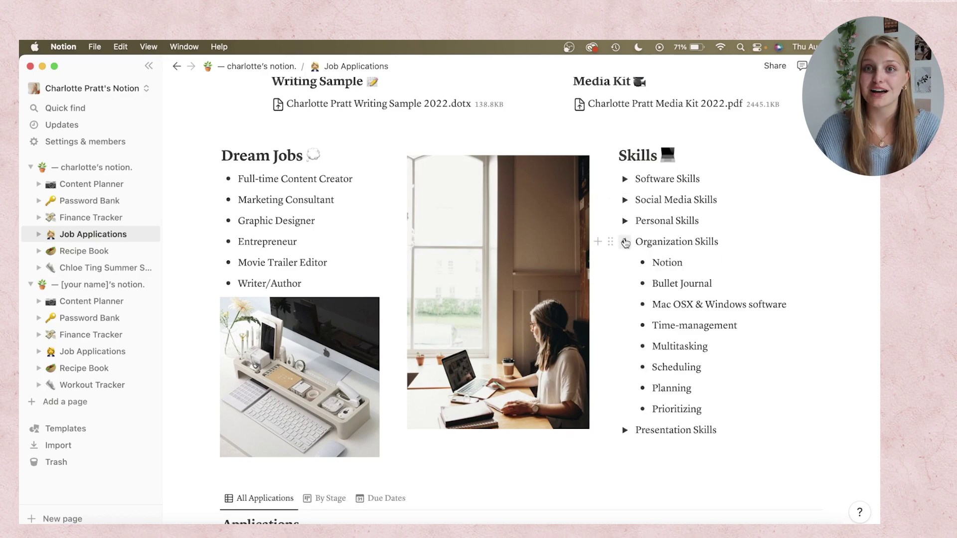
click(626, 243)
click(625, 263)
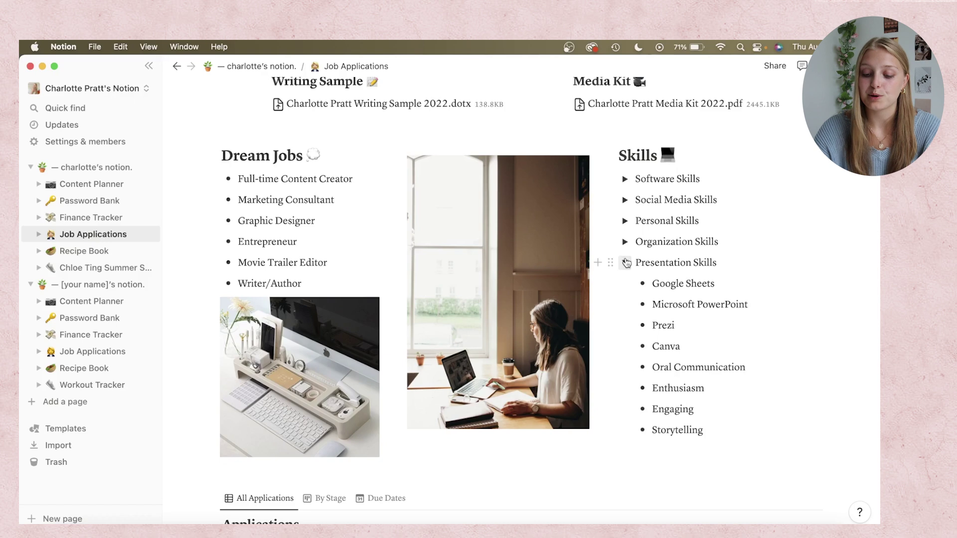
click(626, 263)
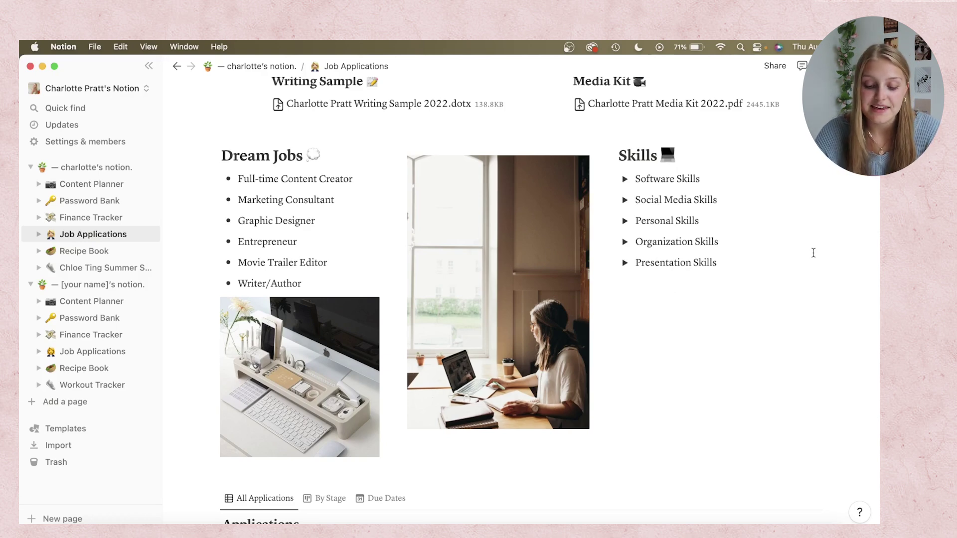
Add two blank rows to the Applications table and look over the Drafts section below it.
scroll(813, 252, down, 6)
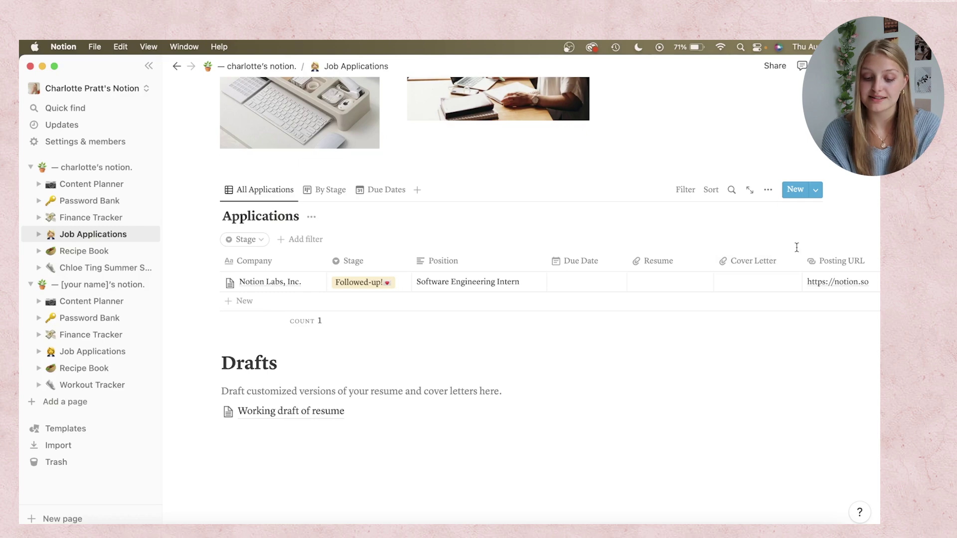
click(238, 301)
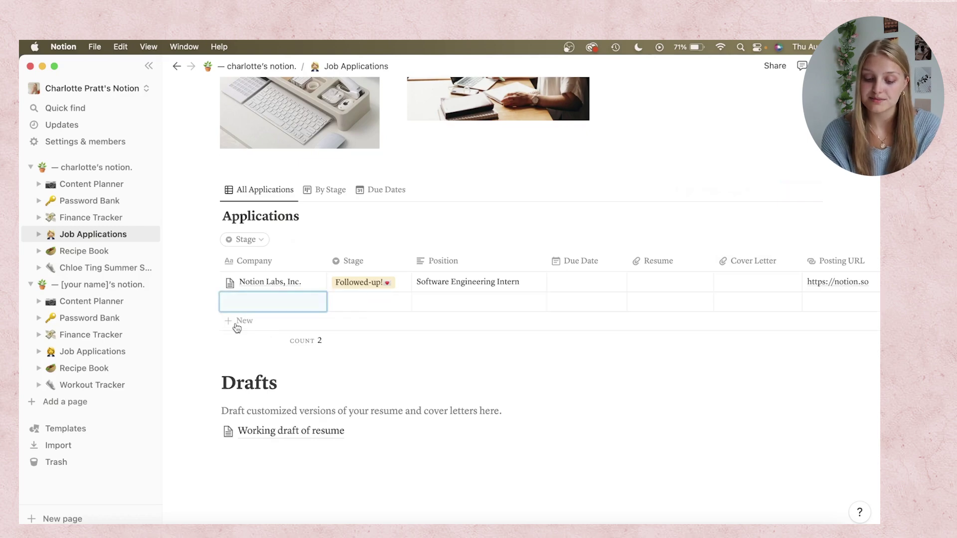
click(237, 325)
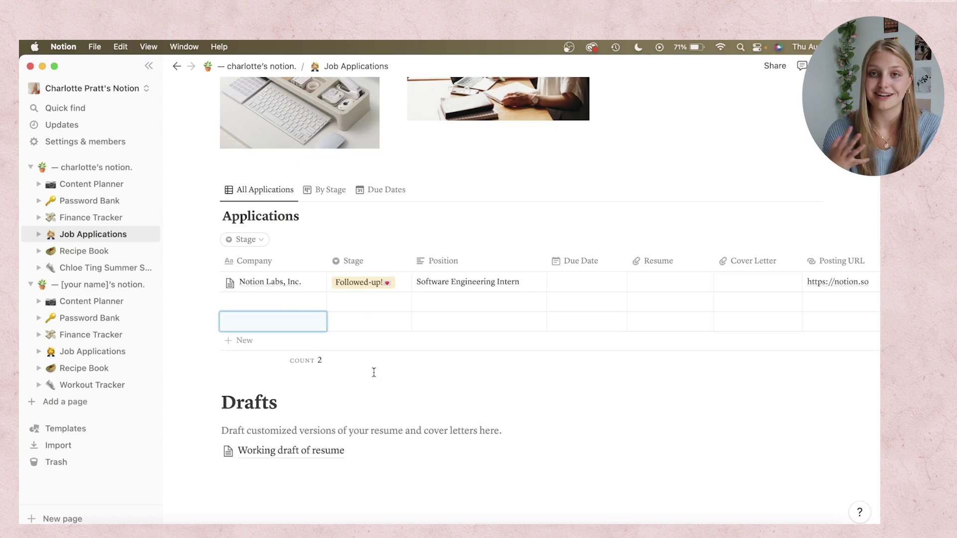
scroll(372, 372, down, 3)
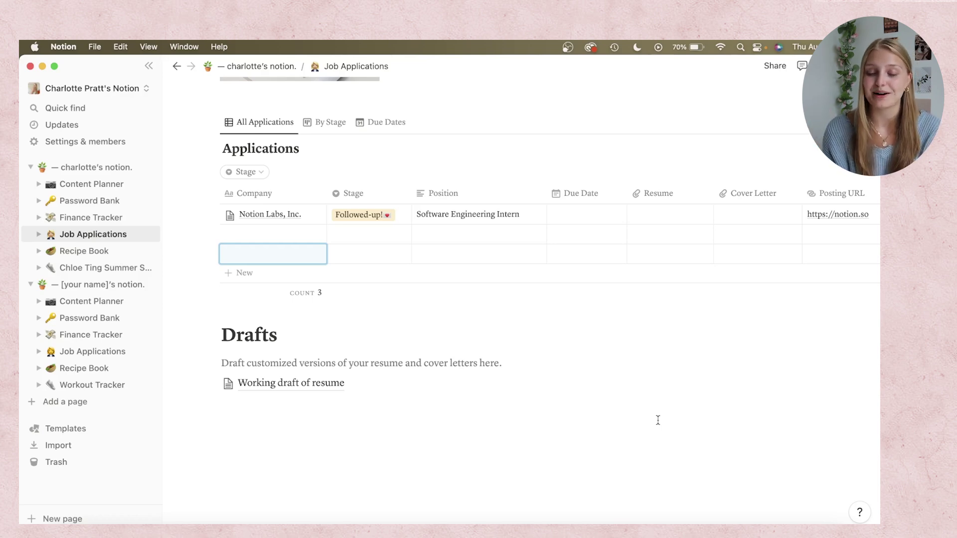
scroll(658, 420, up, 15)
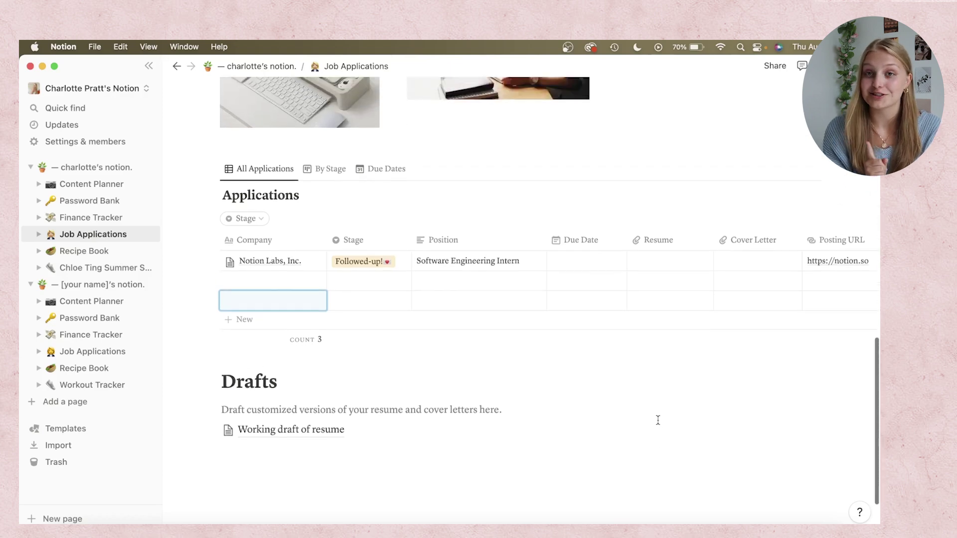
scroll(658, 420, up, 6)
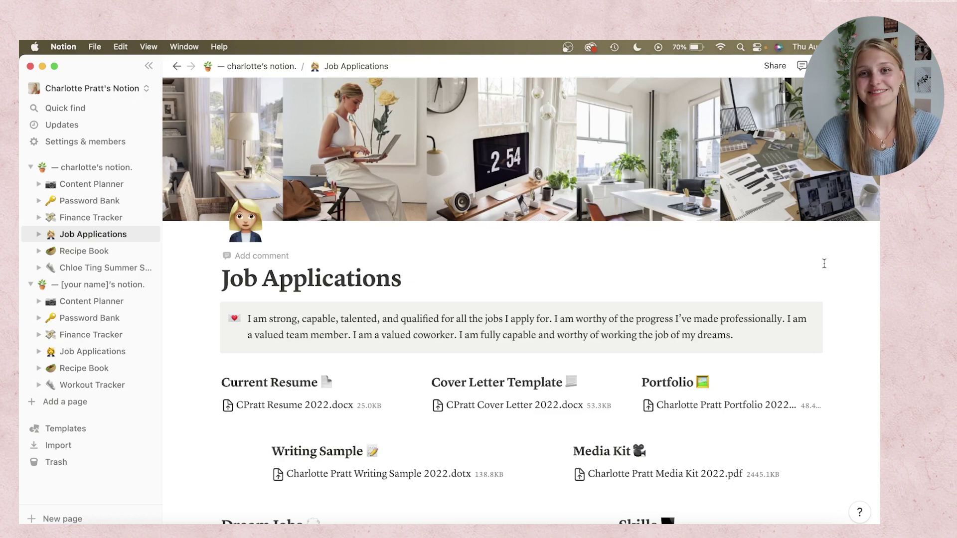
click(178, 259)
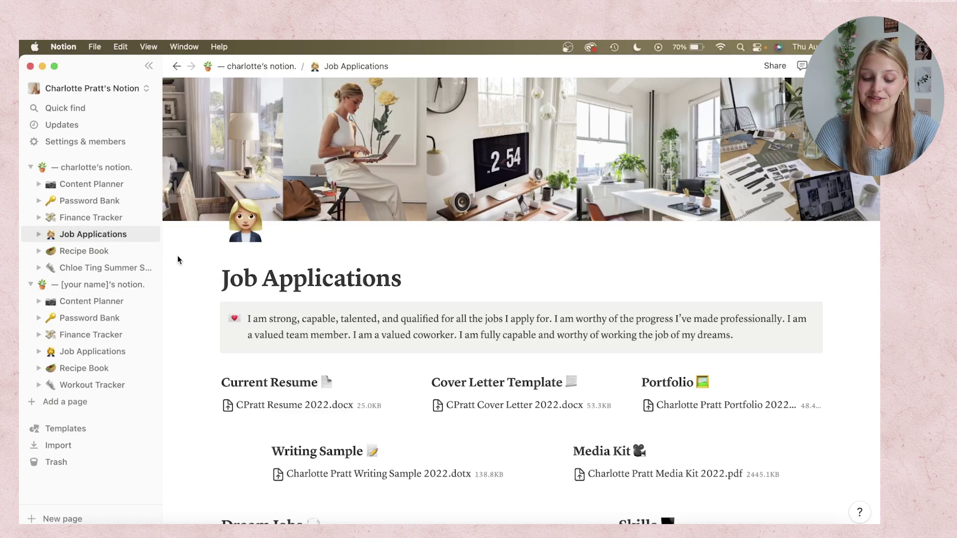
Go to the Recipe Book page in the personal workspace and review the table of all recipes.
click(75, 255)
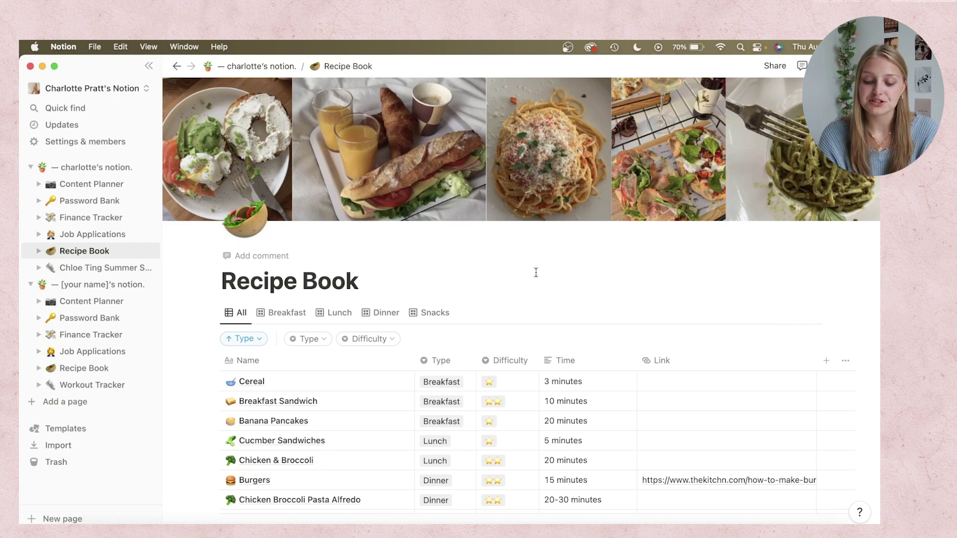
scroll(783, 278, down, 3)
scroll(783, 278, down, 1)
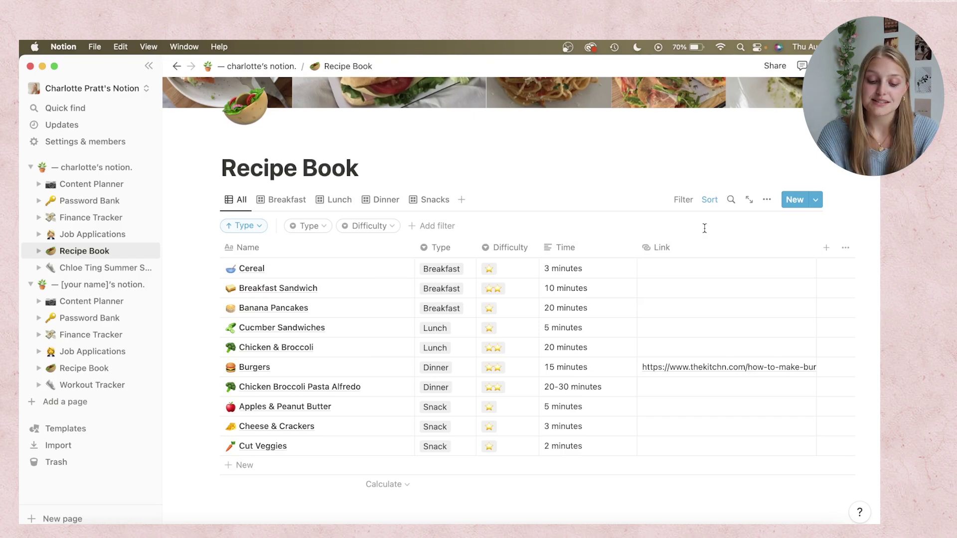
Browse the Recipe Book's Breakfast, Lunch, Dinner and Snacks views and return to the Breakfast gallery.
click(284, 202)
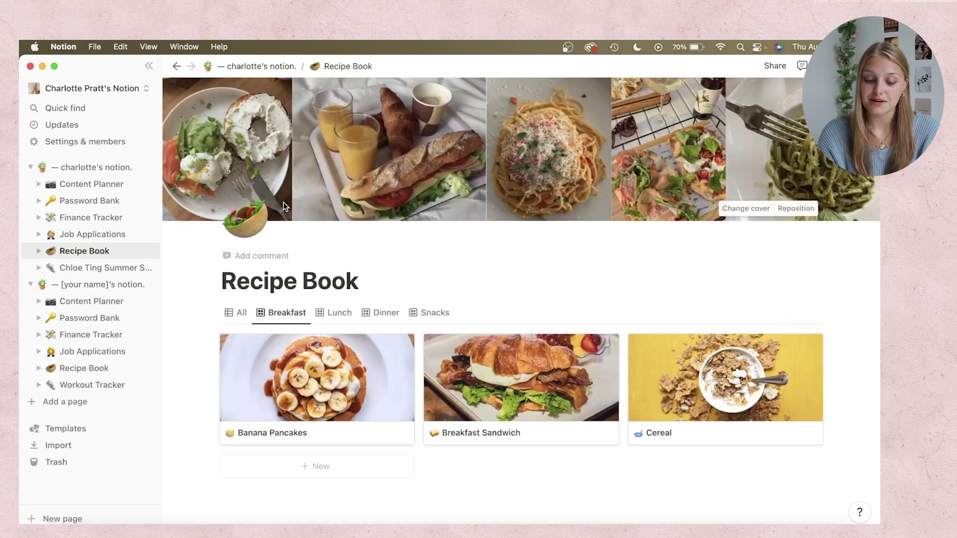
scroll(513, 254, down, 2)
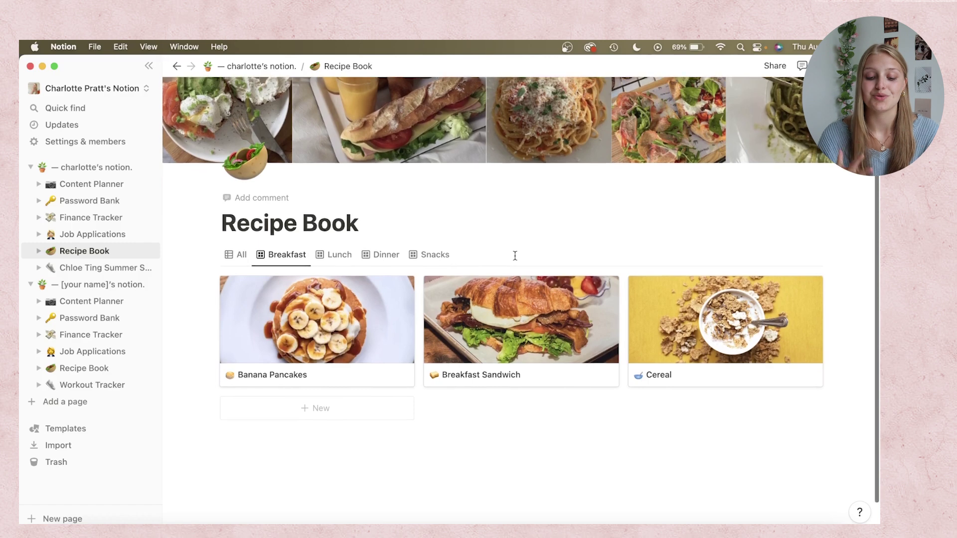
scroll(504, 214, up, 3)
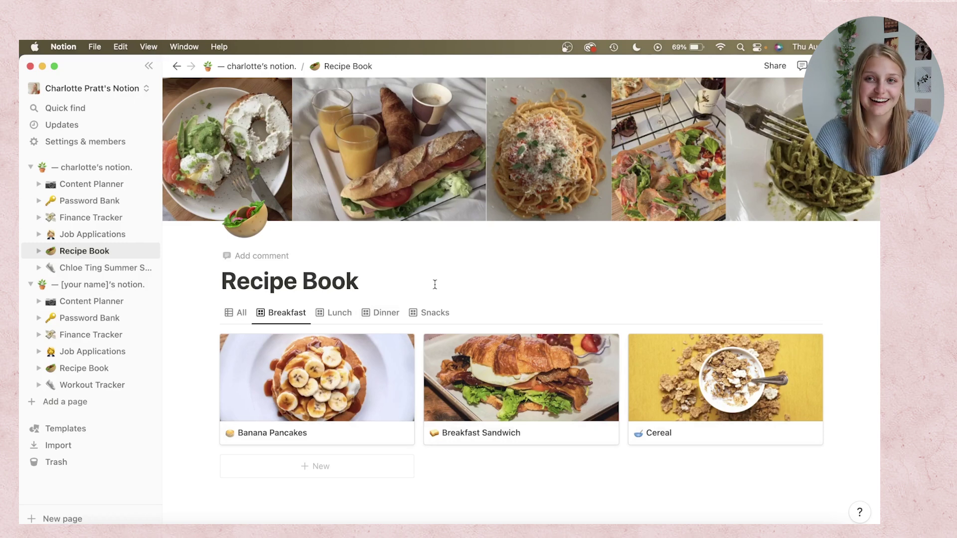
click(341, 317)
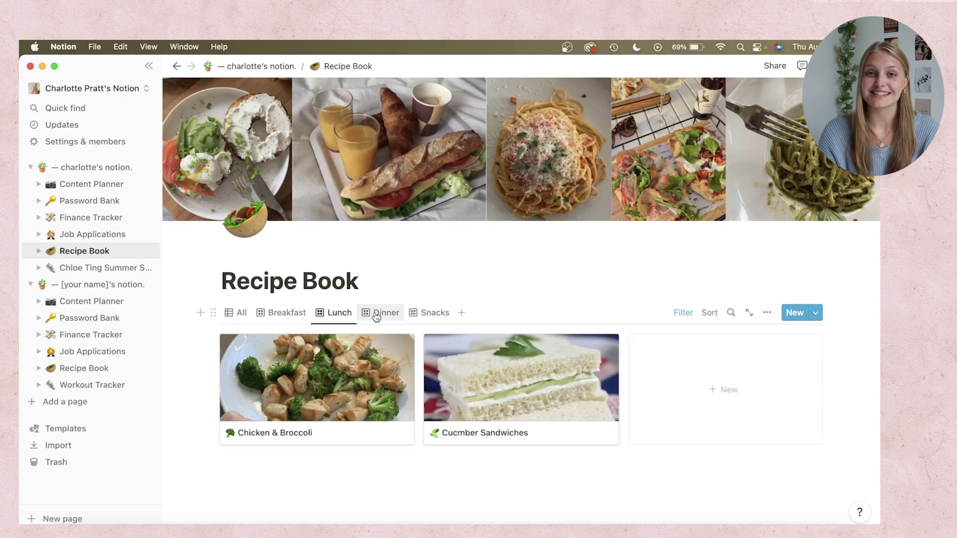
click(376, 317)
click(411, 317)
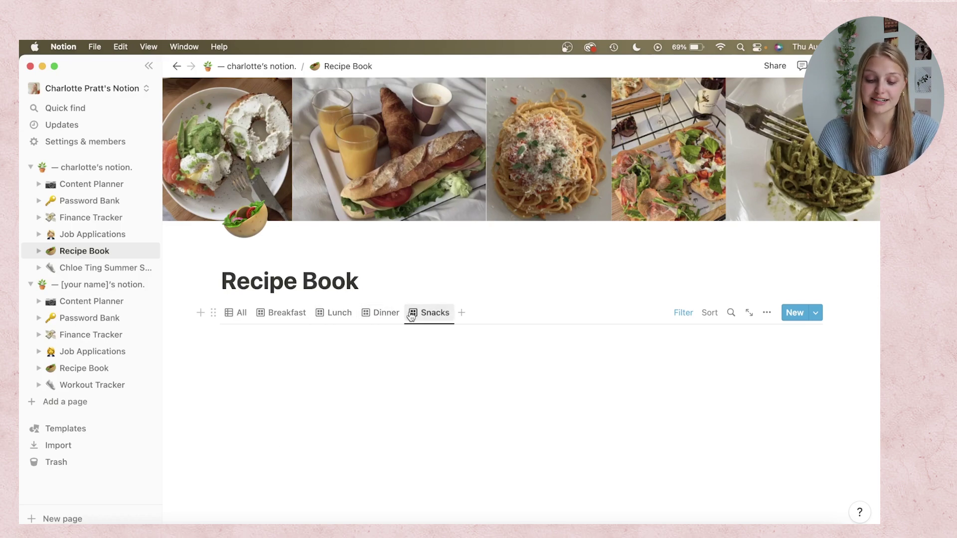
click(298, 319)
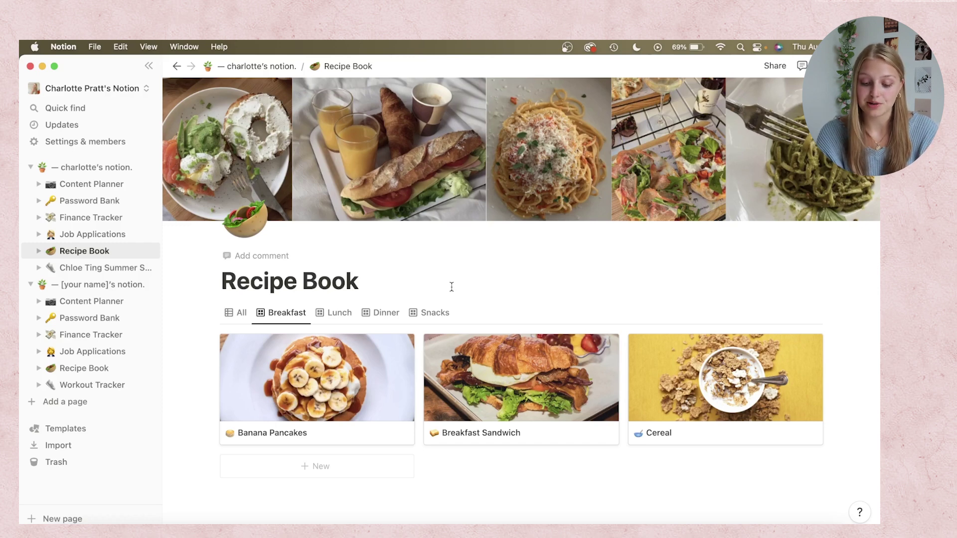
Open the Banana Pancakes recipe, examine its properties, ingredients and directions, and close it.
click(353, 378)
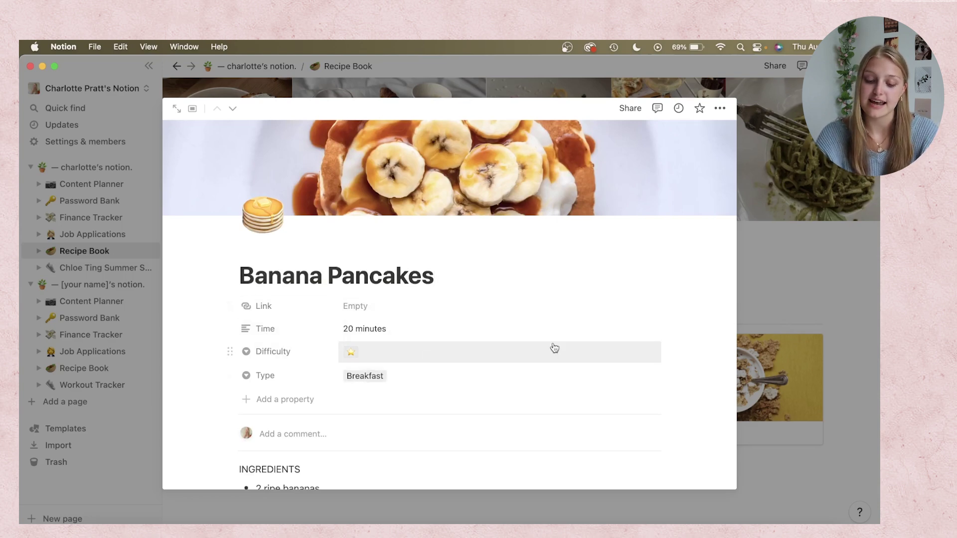
scroll(701, 340, down, 5)
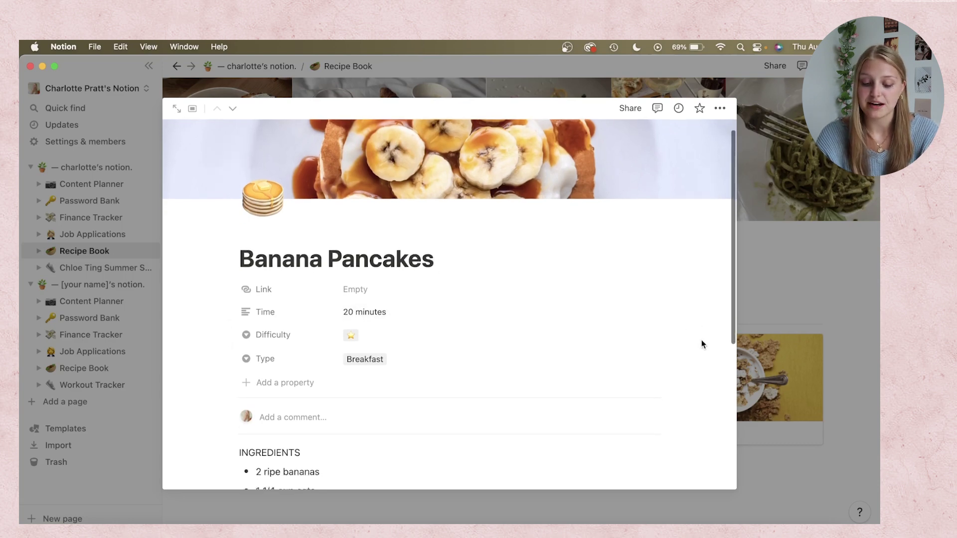
scroll(701, 339, down, 5)
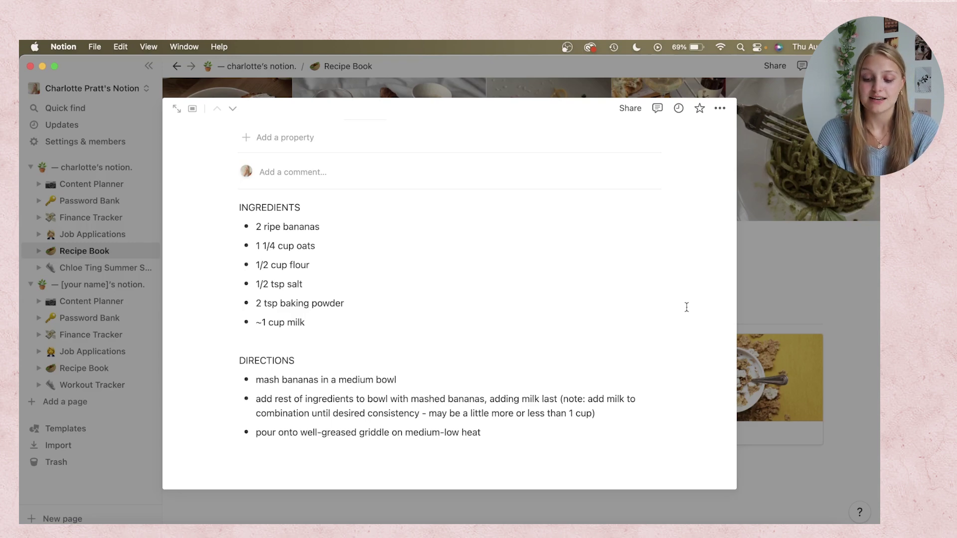
scroll(686, 307, up, 10)
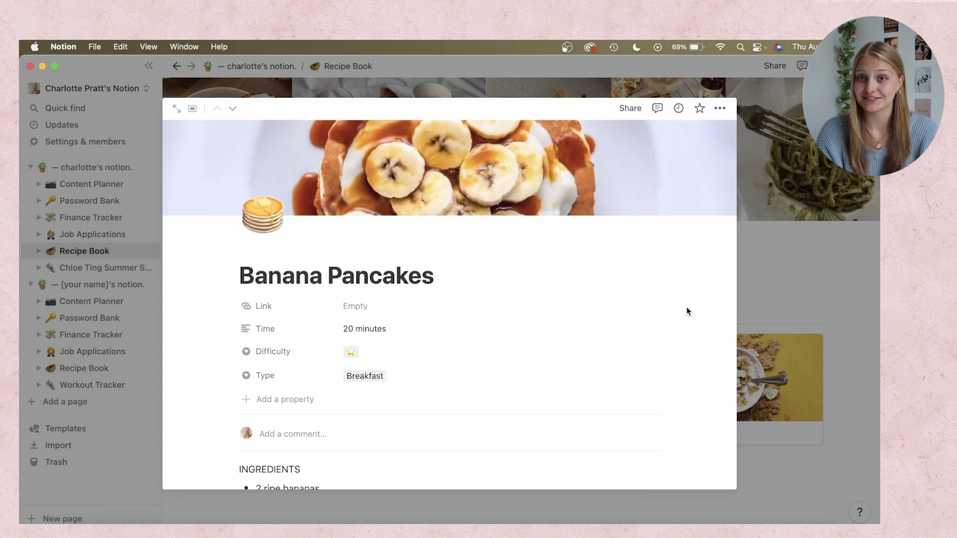
click(772, 277)
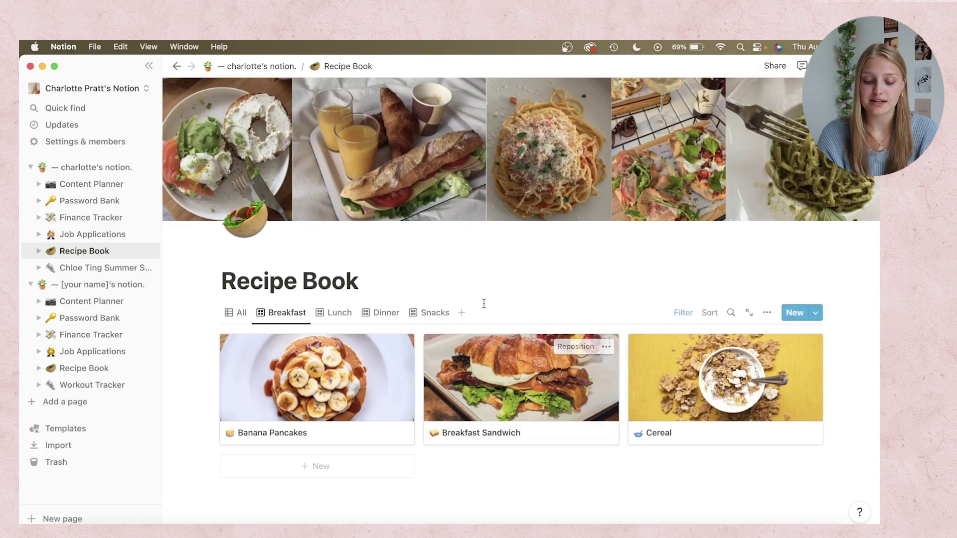
Review the recipe cards in the Lunch, Dinner and Snacks galleries.
click(335, 318)
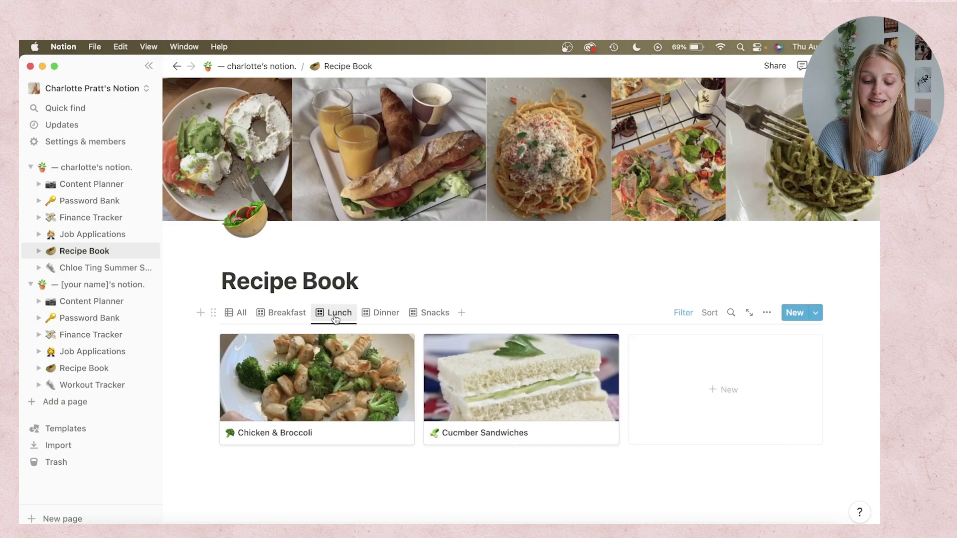
click(378, 317)
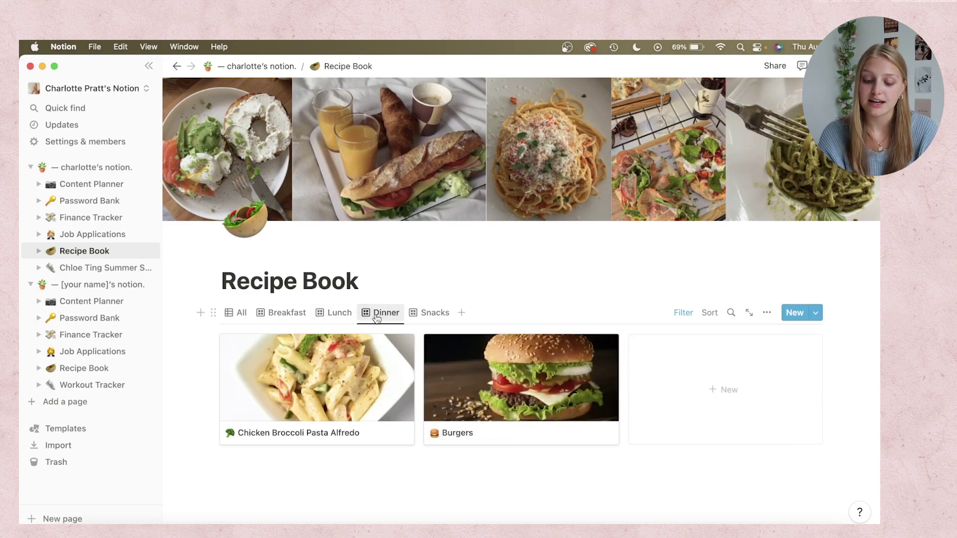
click(433, 313)
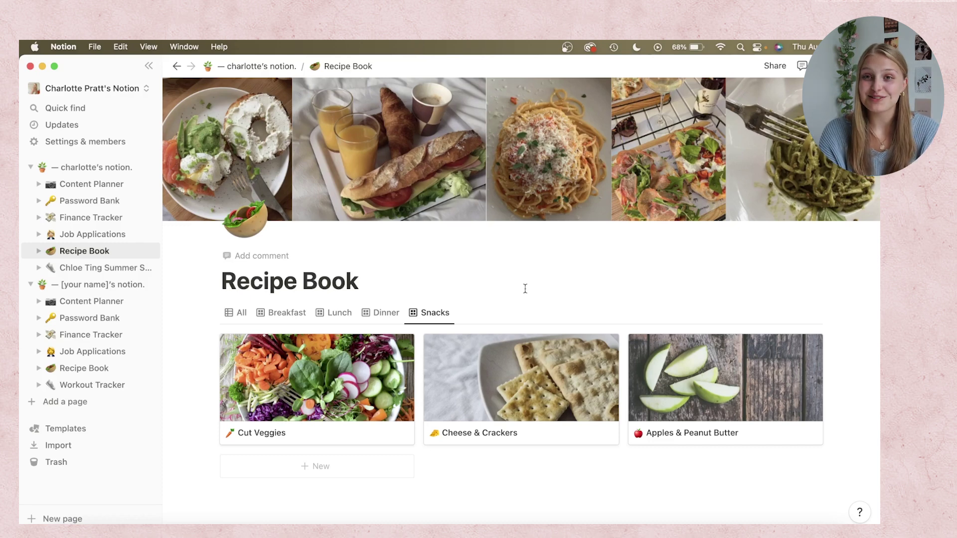
Go to the Chloe Ting Summer Shred page in the personal workspace and review its 21-day schedule checklist.
click(98, 269)
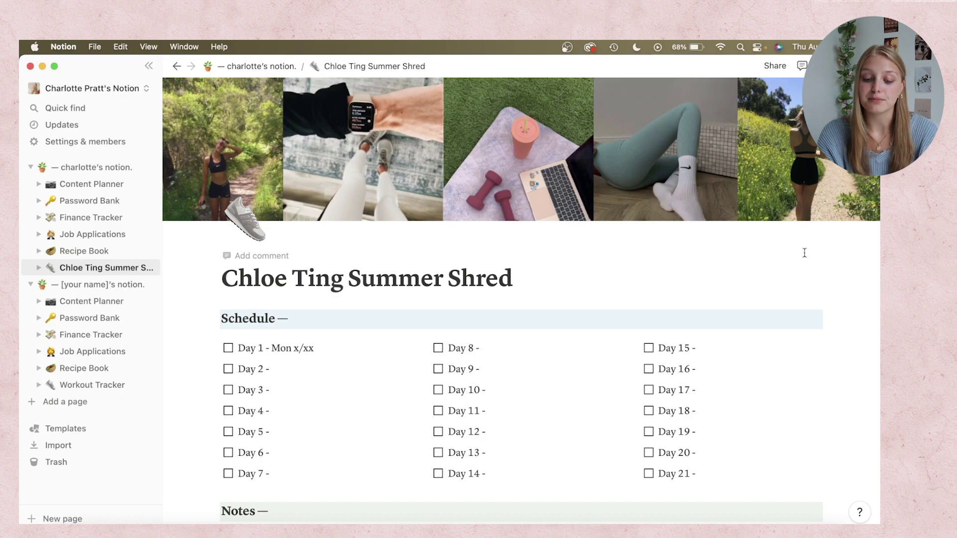
scroll(804, 252, down, 2)
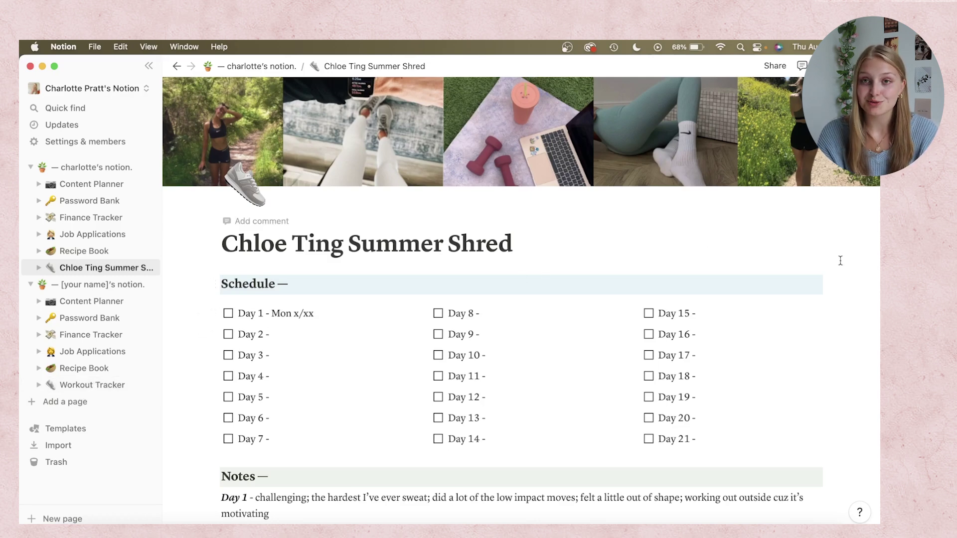
scroll(840, 261, down, 3)
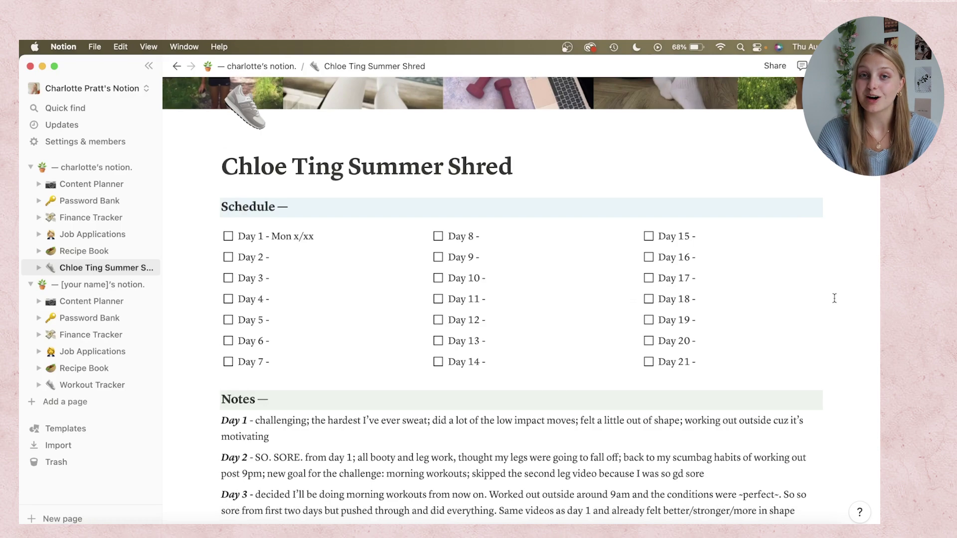
Read the daily workout notes from Day 1 to Day 21 and return to the start of the page.
scroll(846, 277, down, 8)
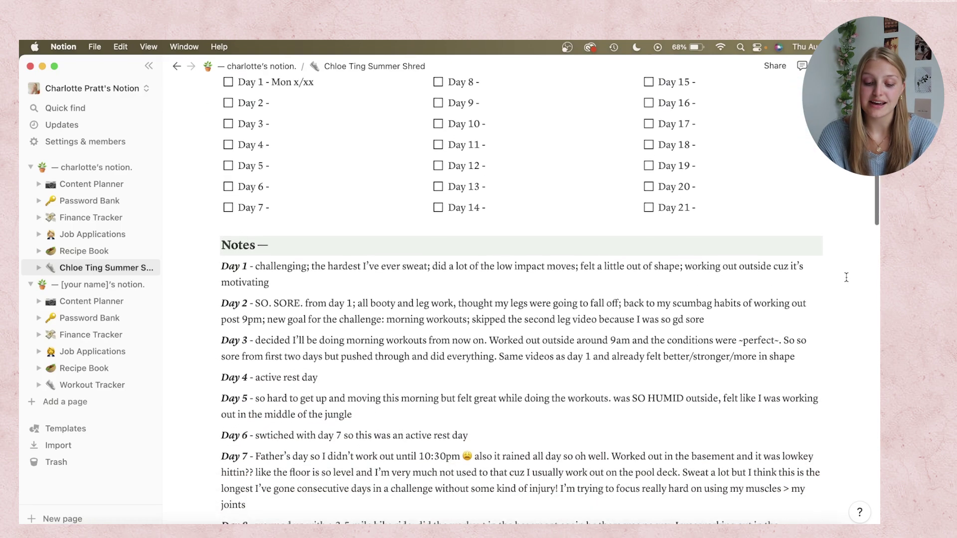
scroll(845, 277, down, 3)
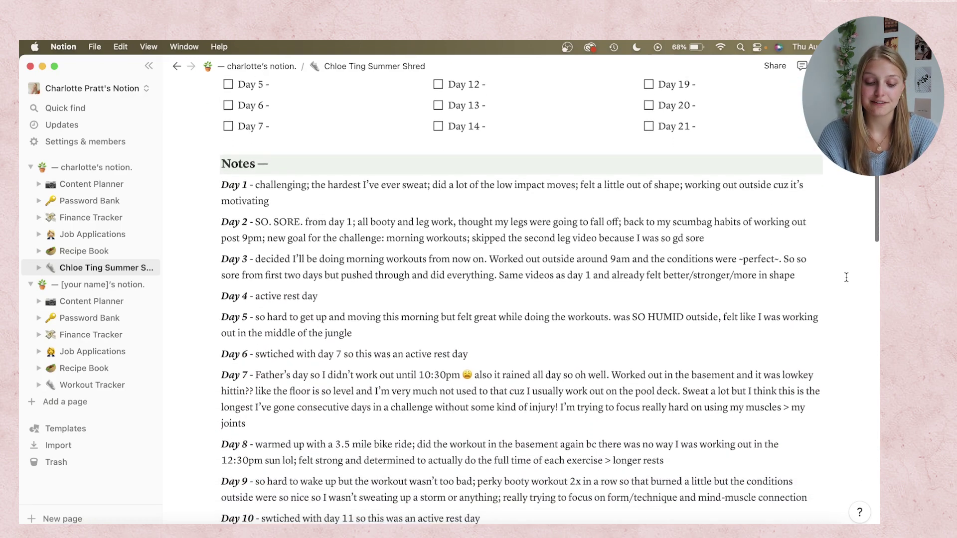
scroll(846, 277, down, 3)
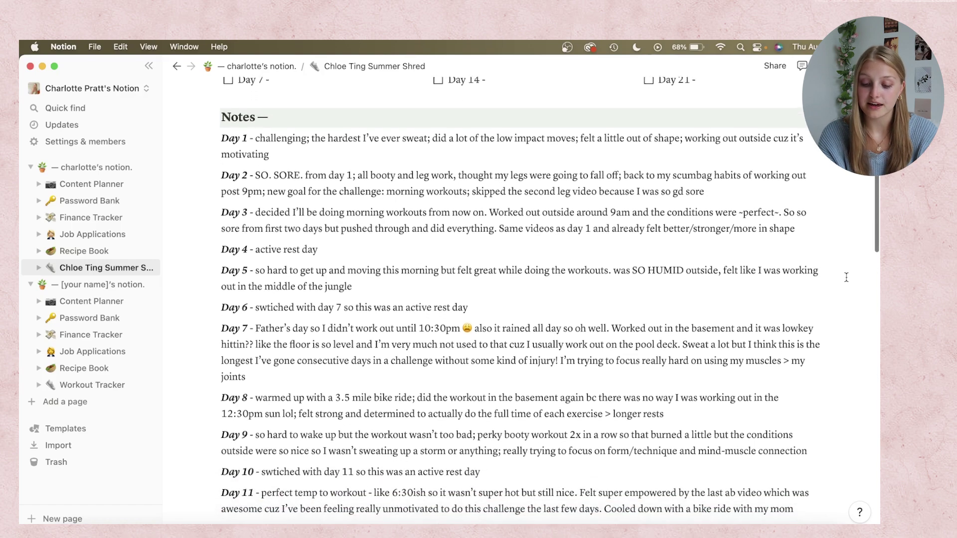
scroll(846, 277, down, 3)
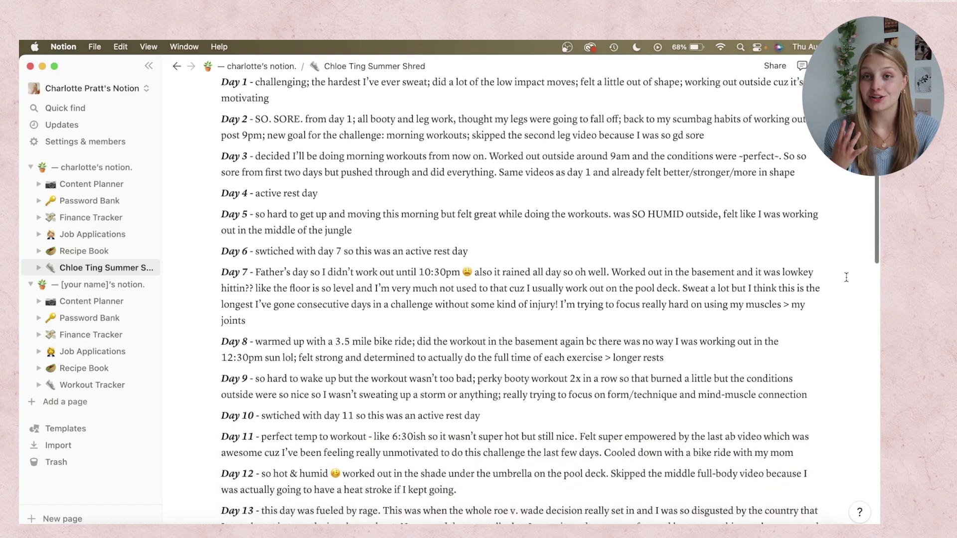
scroll(846, 277, down, 1)
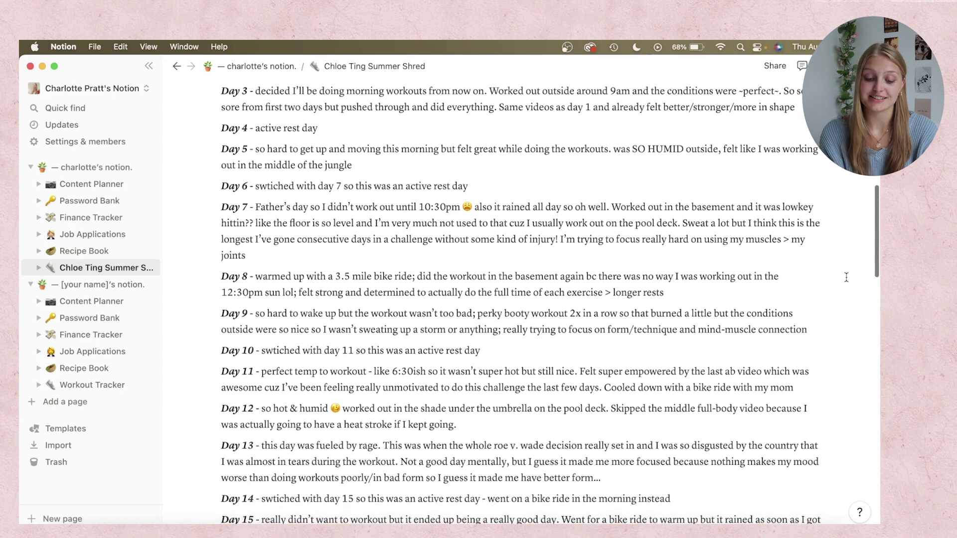
scroll(846, 277, down, 4)
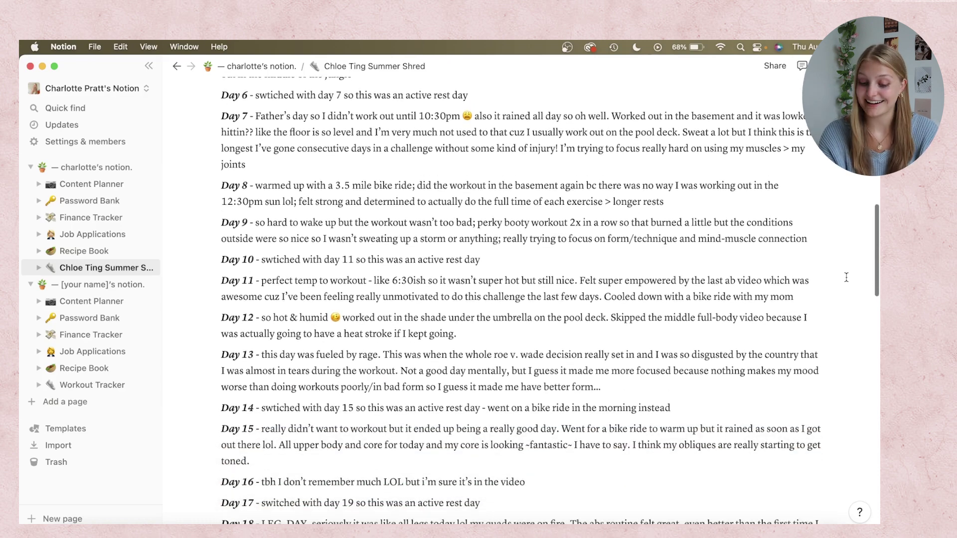
scroll(846, 277, down, 4)
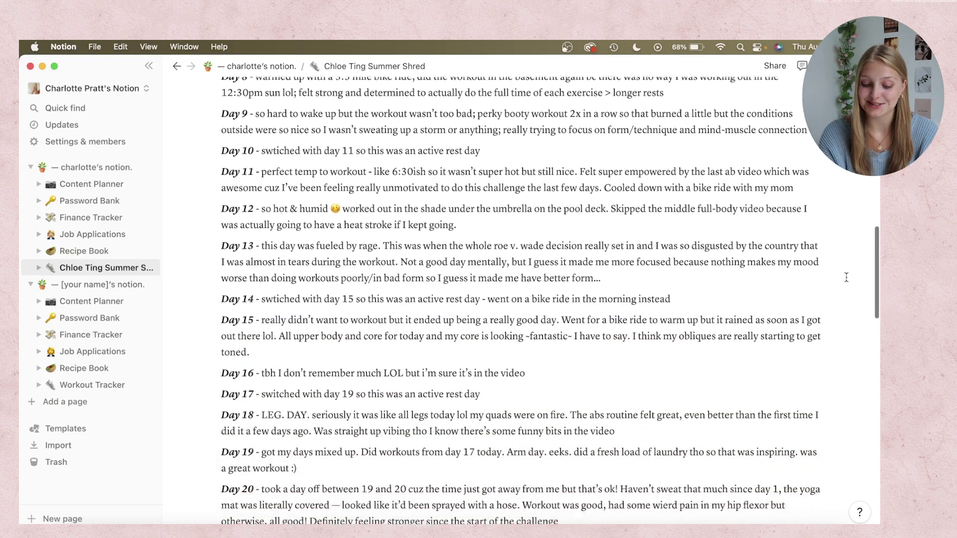
scroll(846, 277, down, 2)
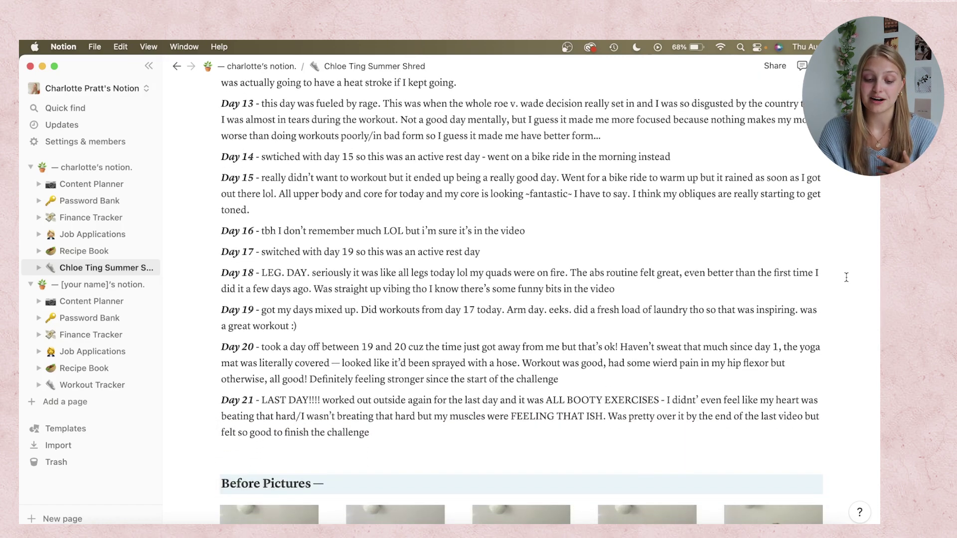
scroll(846, 277, up, 8)
scroll(845, 277, up, 20)
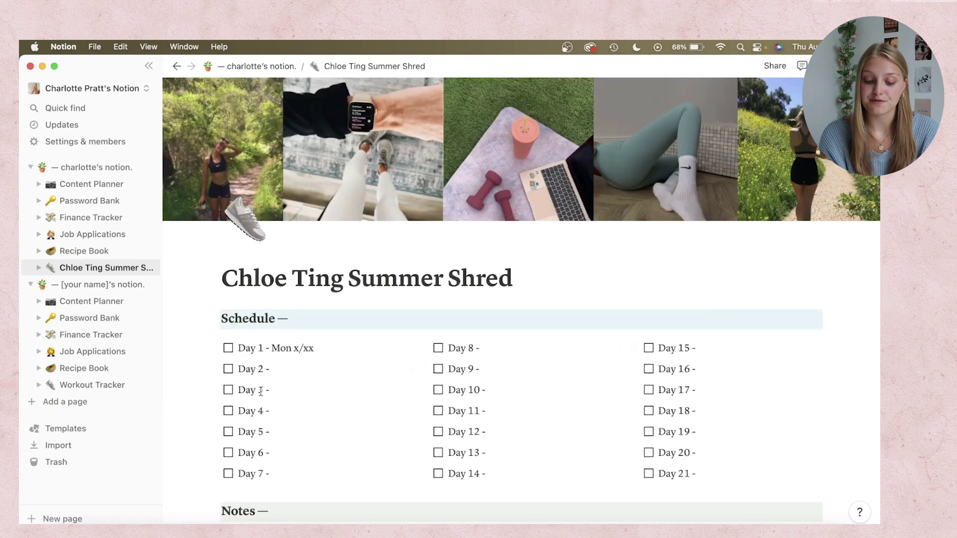
Review the blank template's Workout Tracker, including its before and after picture sections, and go back to the personal workspace's home page.
click(121, 386)
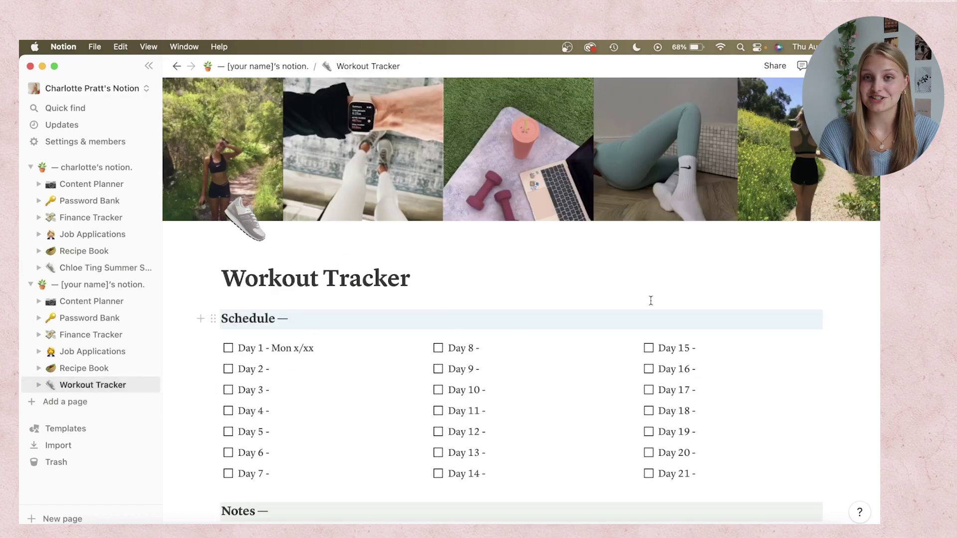
scroll(773, 282, down, 10)
scroll(775, 288, down, 3)
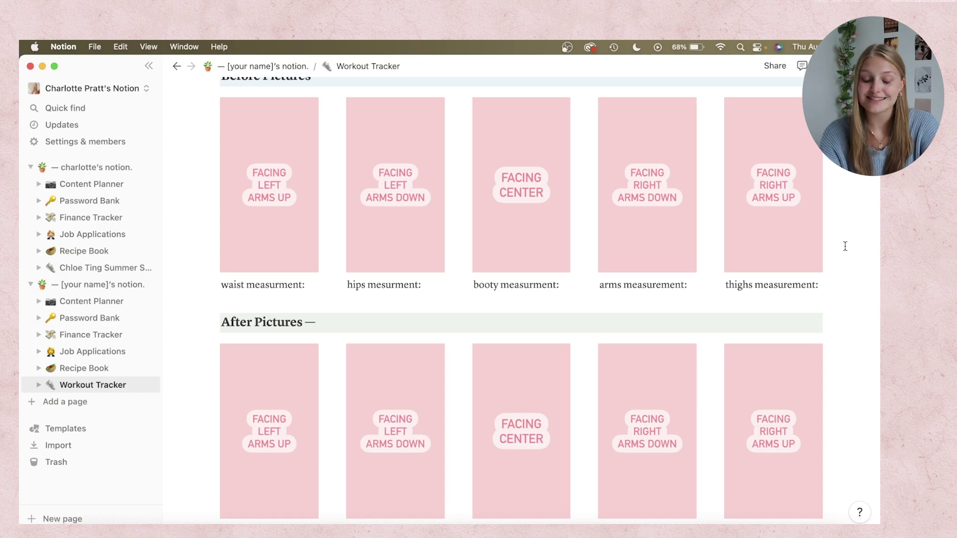
scroll(844, 246, up, 10)
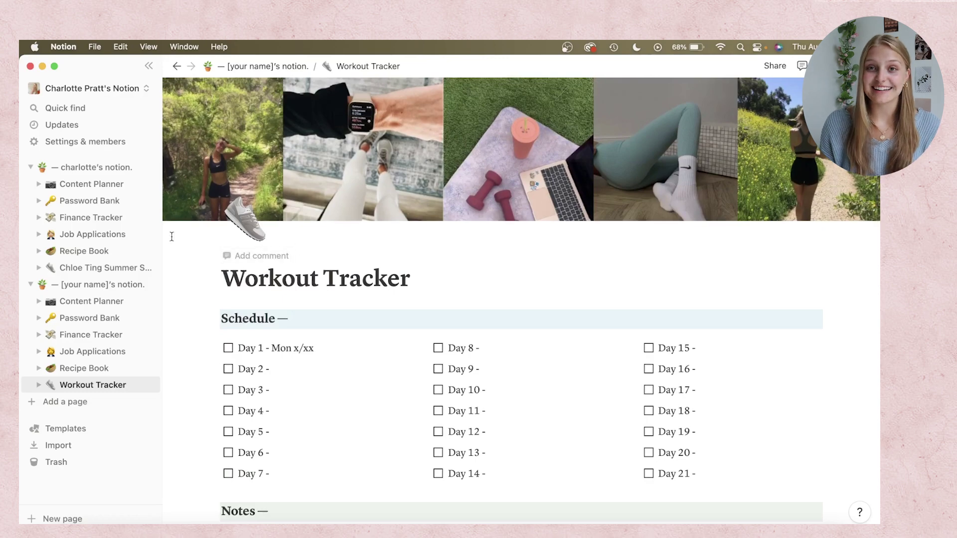
click(92, 168)
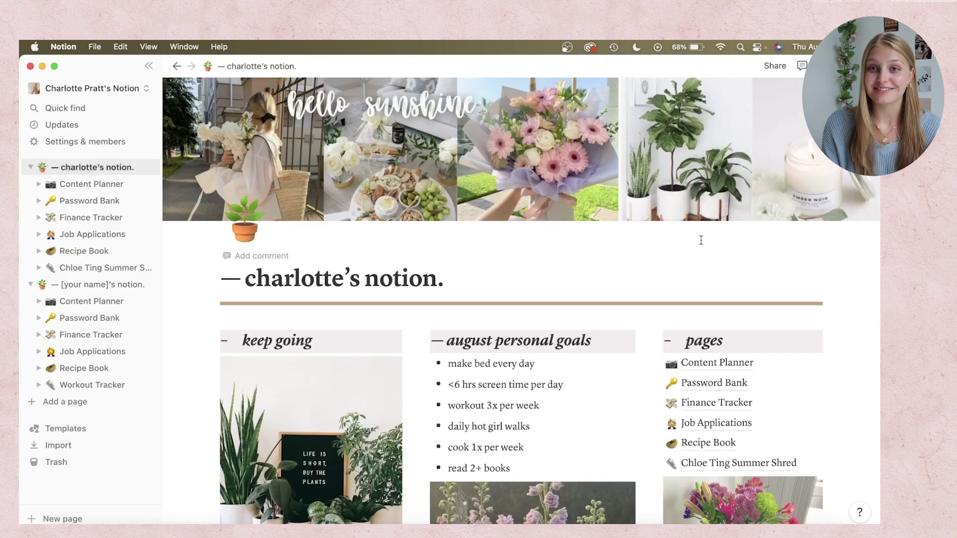